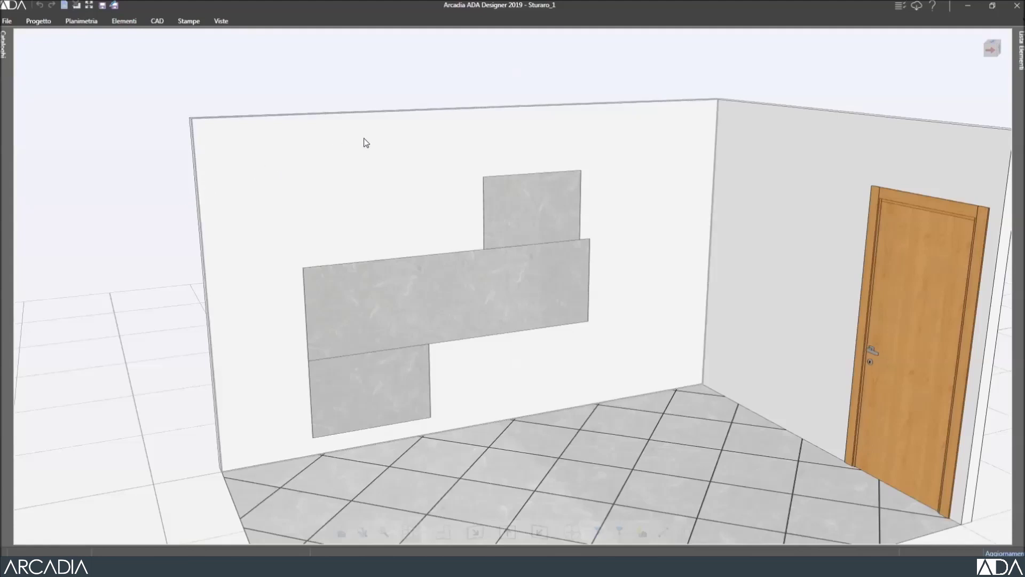
# Add the Set Impianti Sottolavello from the Elettricità-acqua-gas-scarichi systems to the long wall with the grey tile covering.
pyautogui.click(407, 140)
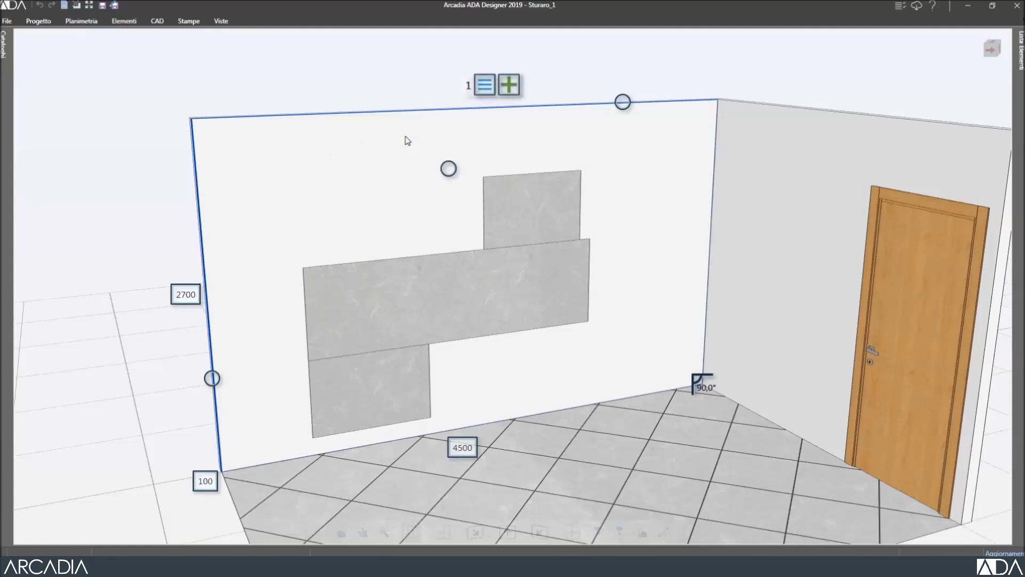
pyautogui.click(508, 85)
pyautogui.moveTo(534, 94)
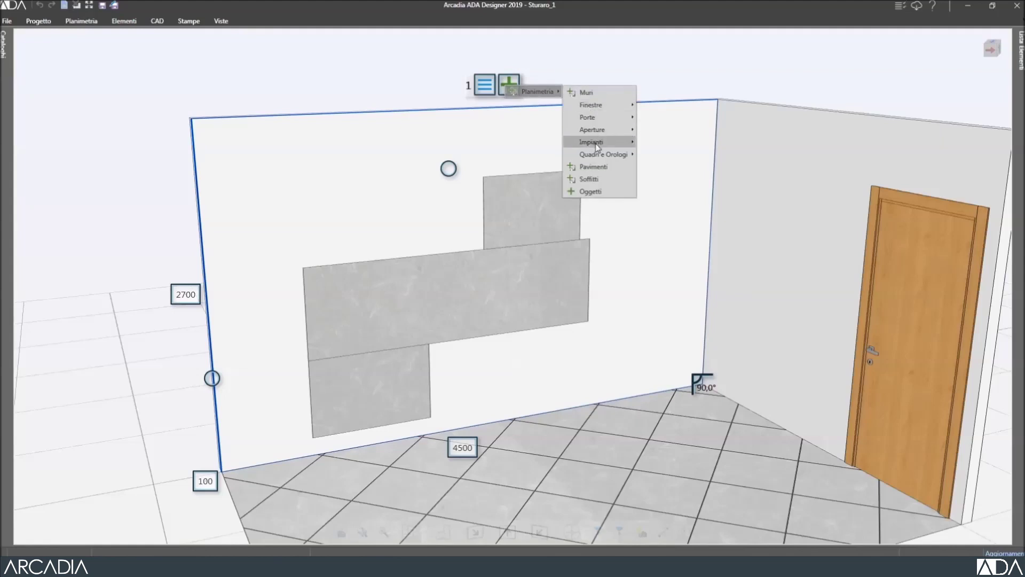
pyautogui.moveTo(597, 146)
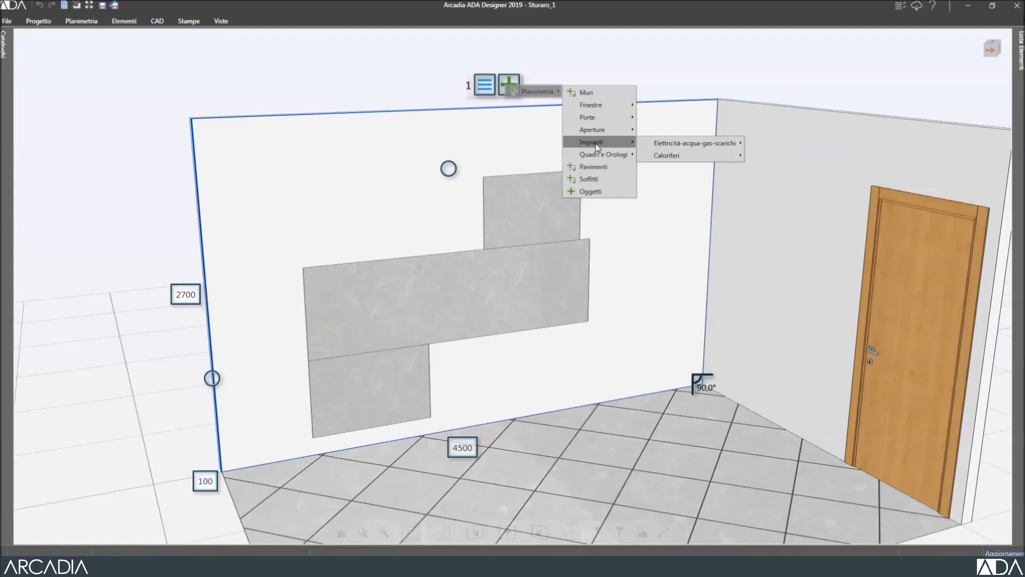
pyautogui.moveTo(695, 141)
pyautogui.moveTo(764, 143)
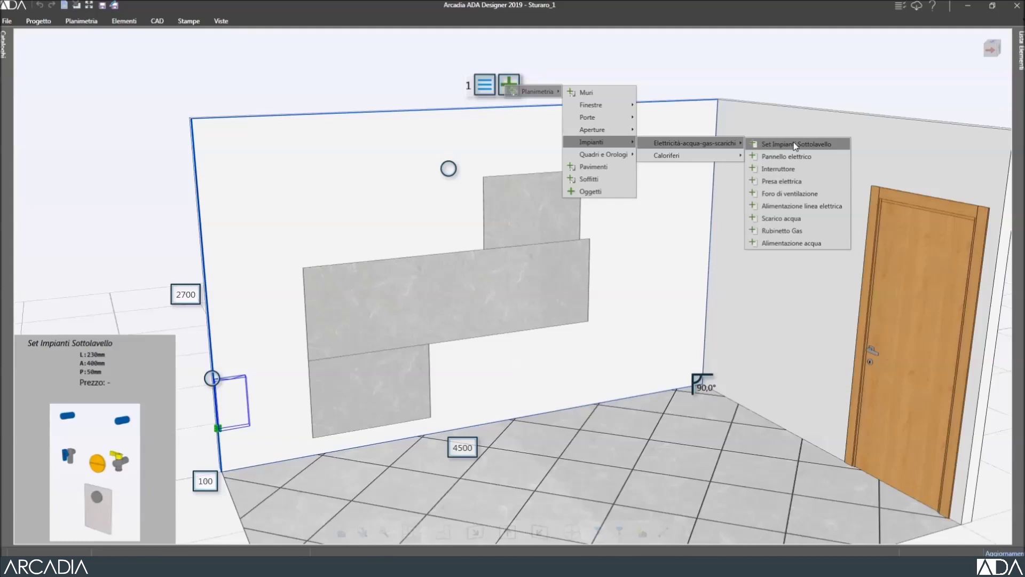
pyautogui.click(795, 144)
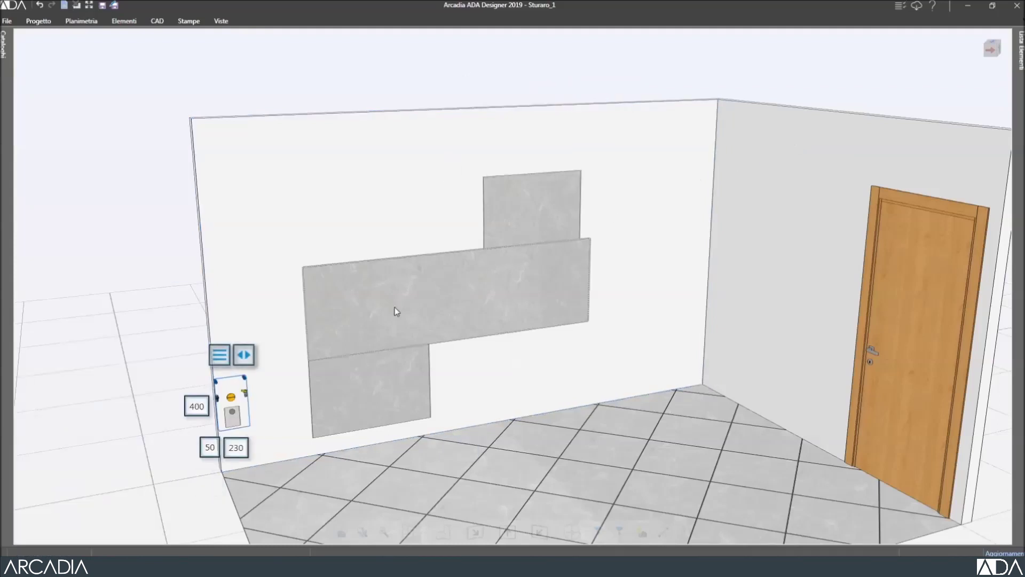
# Position the under-sink set by its centre, 1300 mm from the wall start and 450 mm above the floor.
pyautogui.click(244, 357)
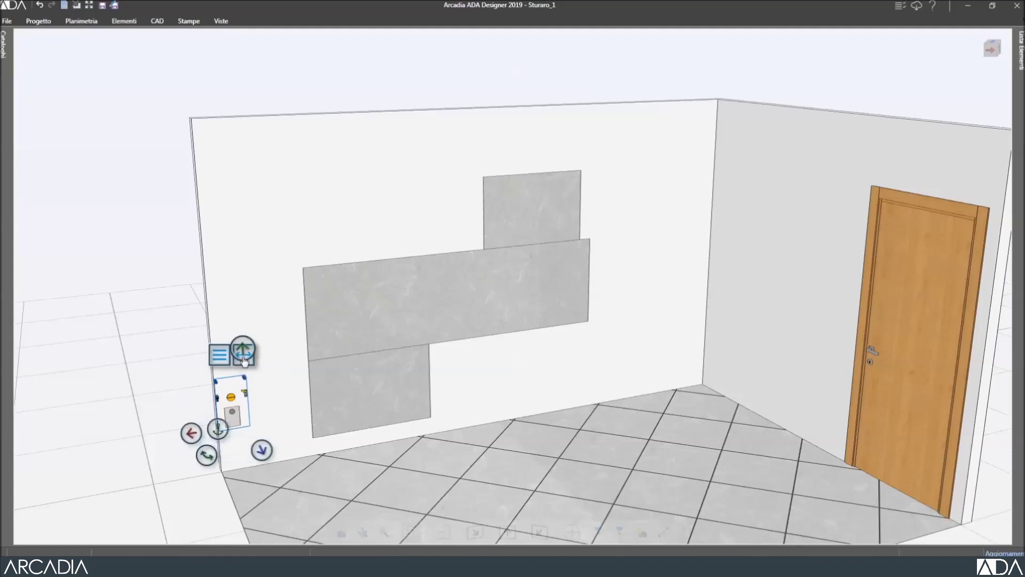
pyautogui.click(193, 434)
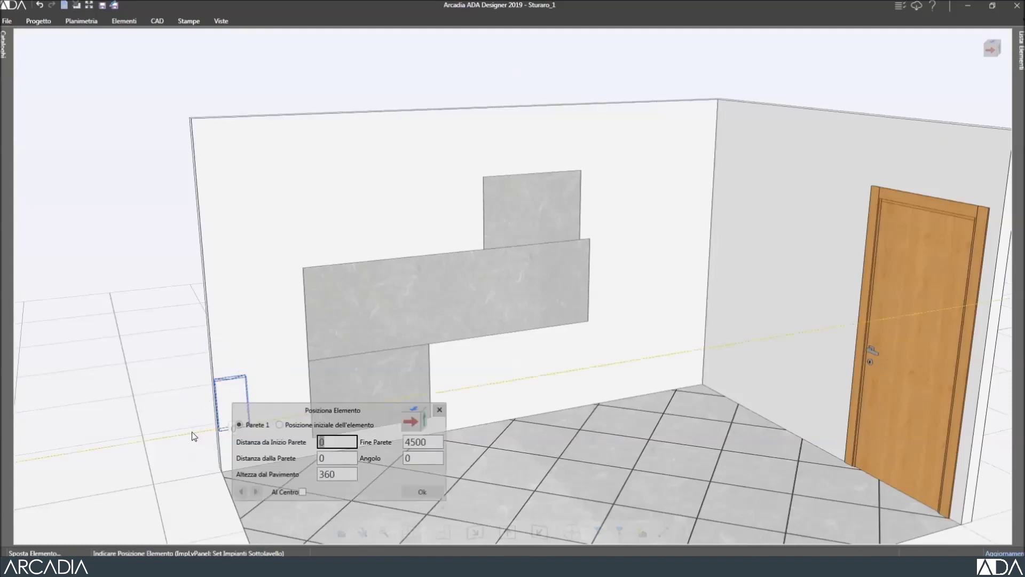
pyautogui.click(303, 491)
pyautogui.write('1300')
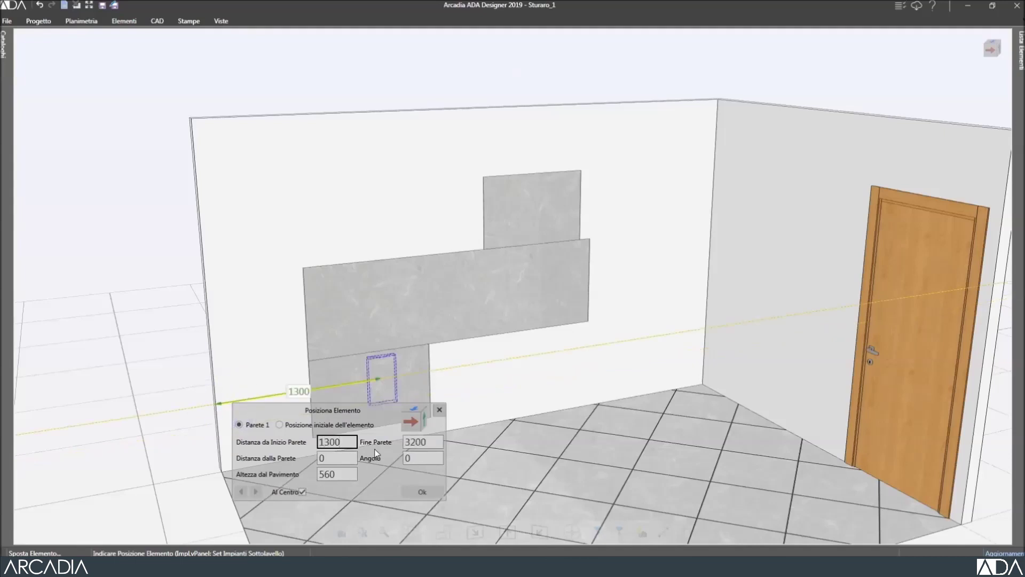
pyautogui.press('Tab')
pyautogui.press('Tab')
pyautogui.write('450')
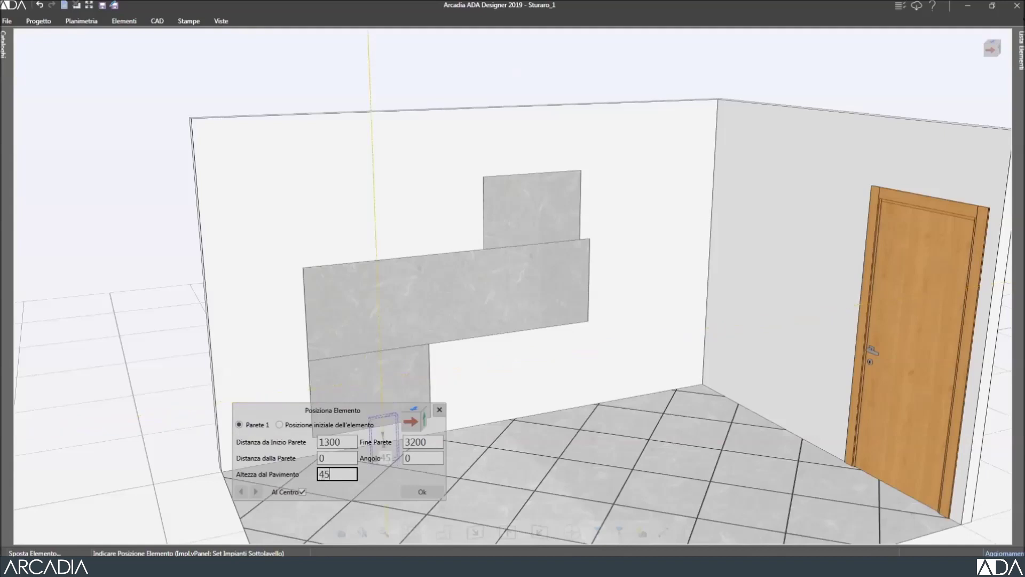
pyautogui.click(415, 492)
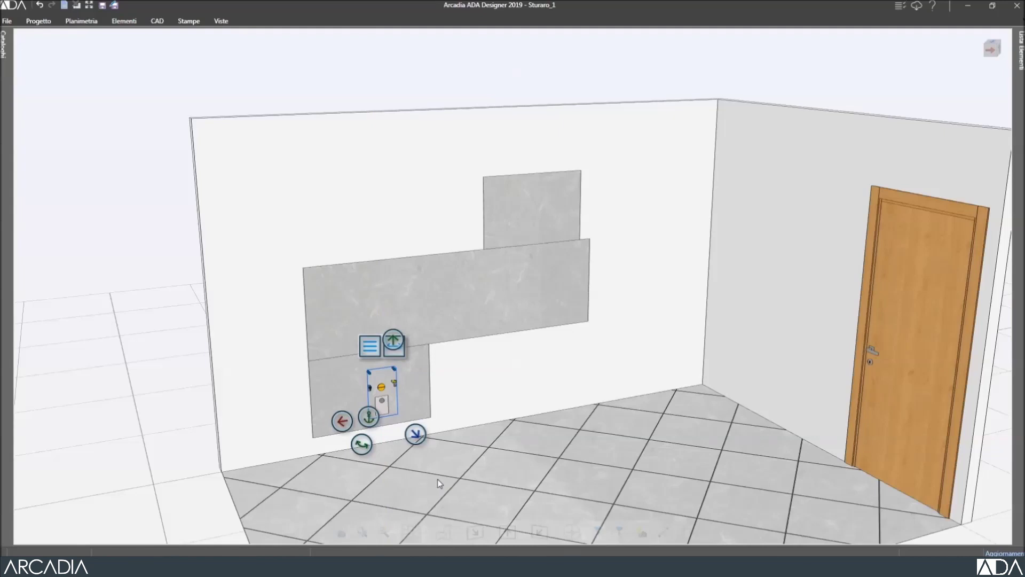
pyautogui.press('Escape')
# Add a Pannello elettrico from the Elettricità-acqua-gas-scarichi systems to the same tiled wall.
pyautogui.click(478, 156)
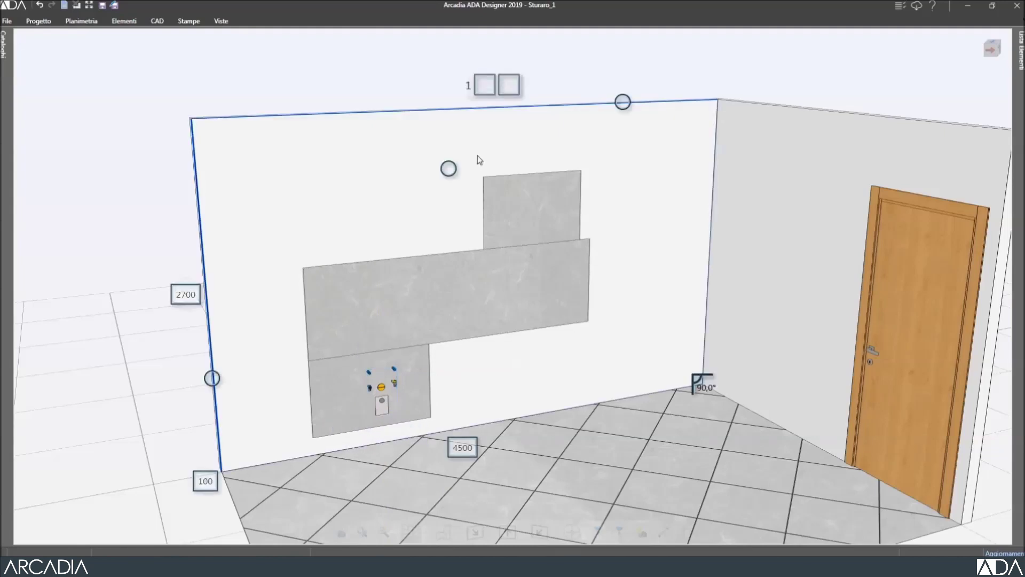
pyautogui.click(508, 86)
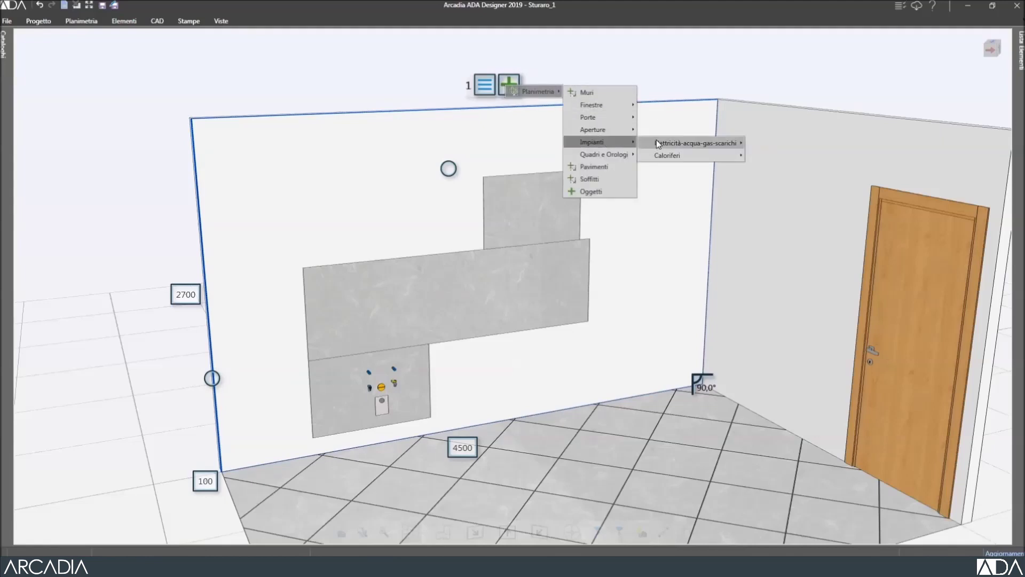
pyautogui.click(782, 156)
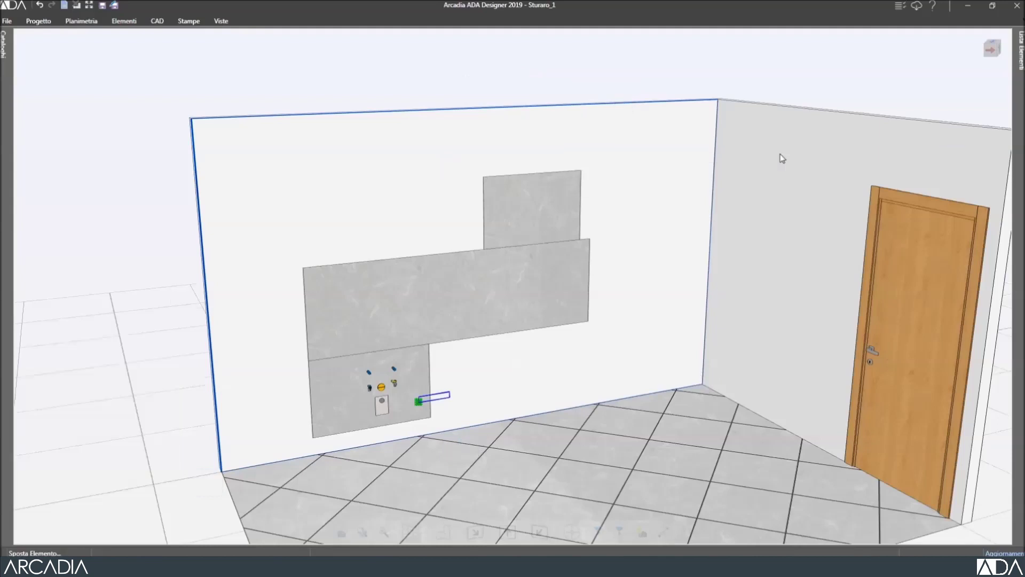
# Position the electrical panel by its centre, 1600 mm from the wall start and 350 mm above the floor.
pyautogui.click(417, 380)
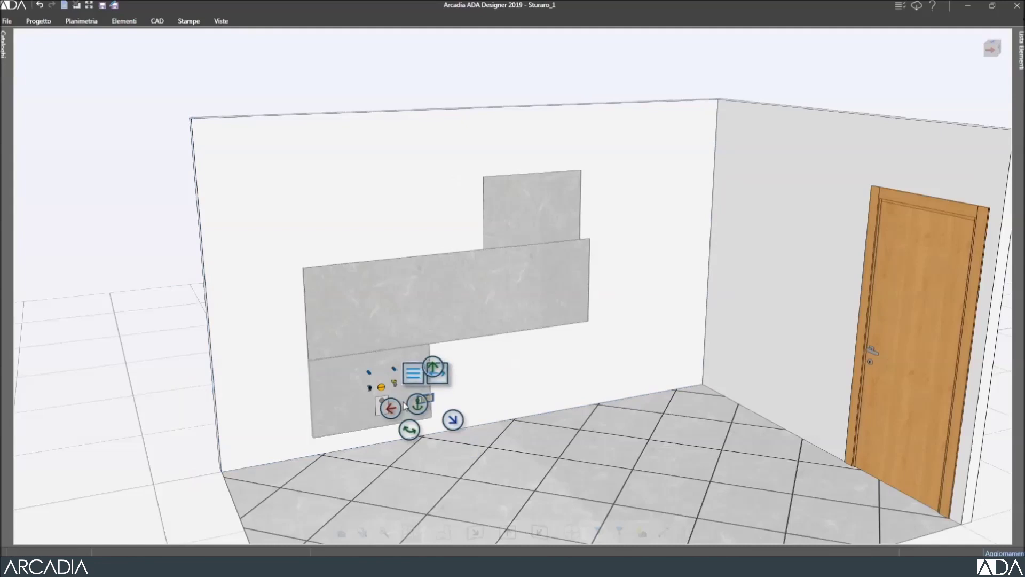
pyautogui.scroll(5, 403, 393)
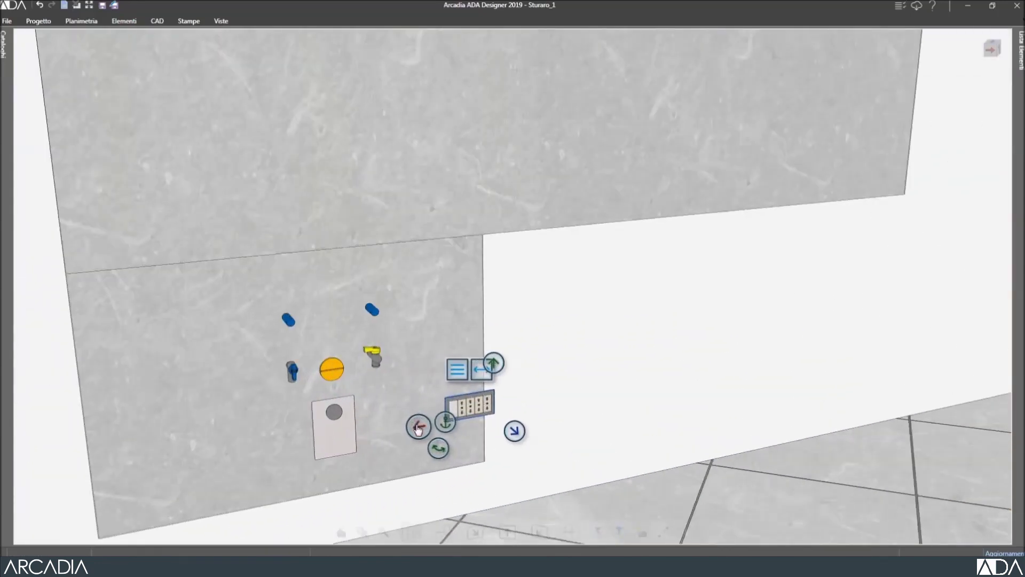
pyautogui.click(418, 427)
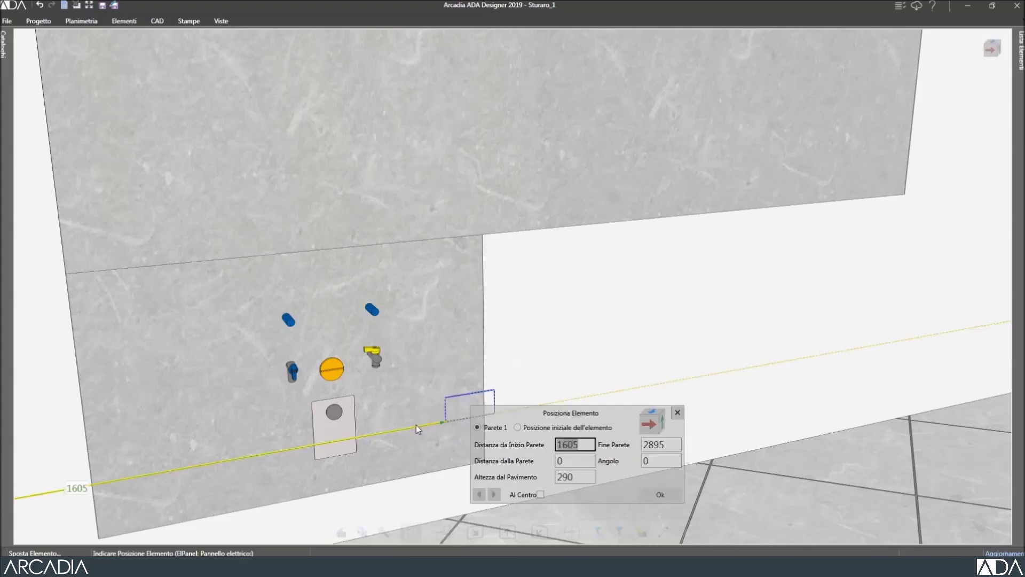
pyautogui.click(538, 494)
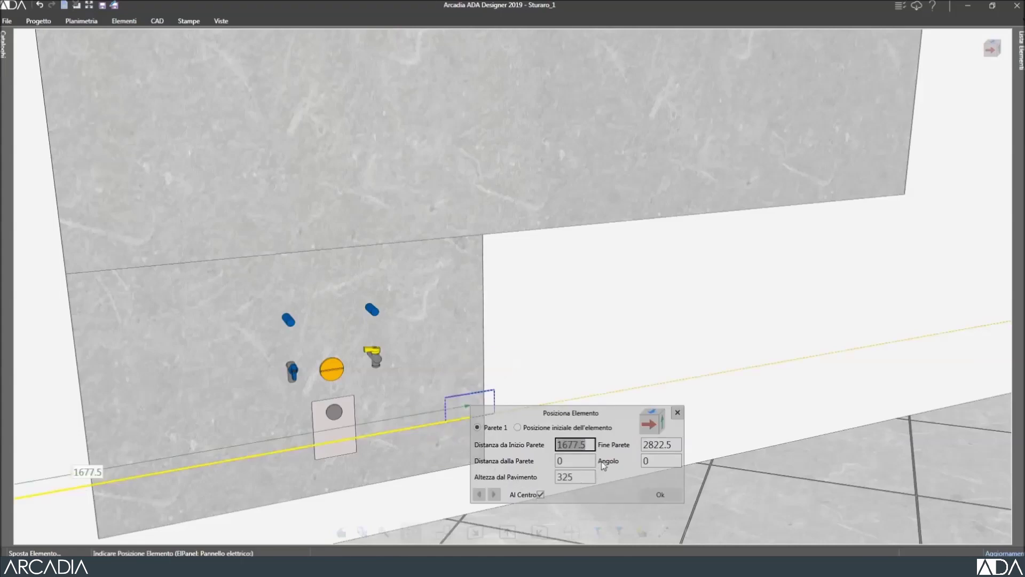
pyautogui.write('1600')
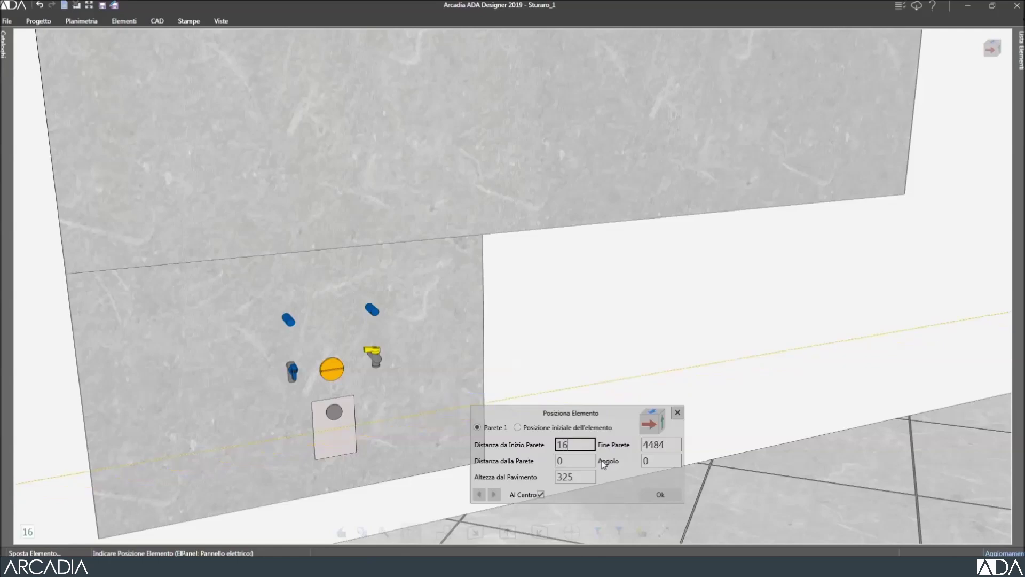
pyautogui.click(587, 476)
pyautogui.write('350')
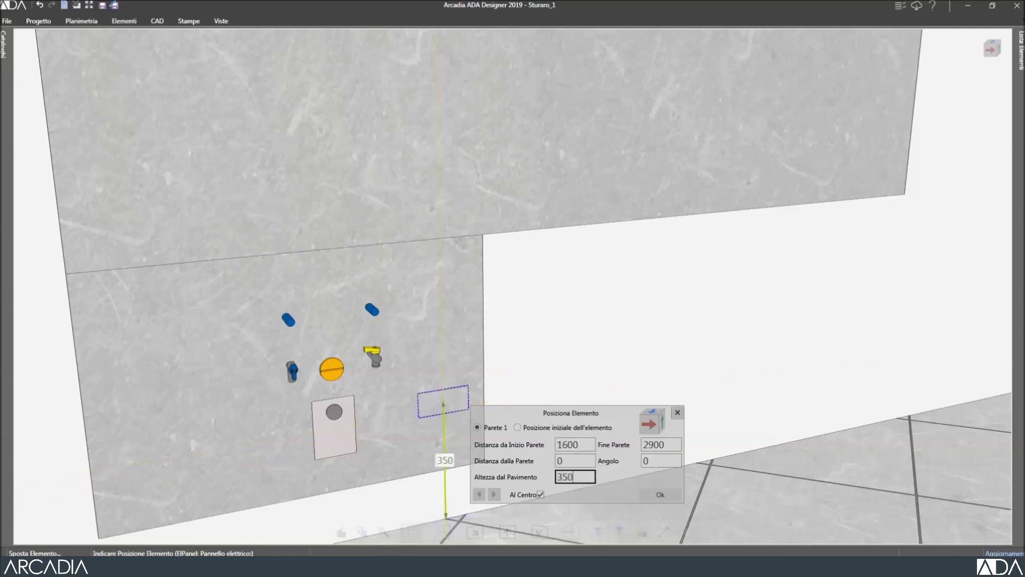
pyautogui.click(661, 495)
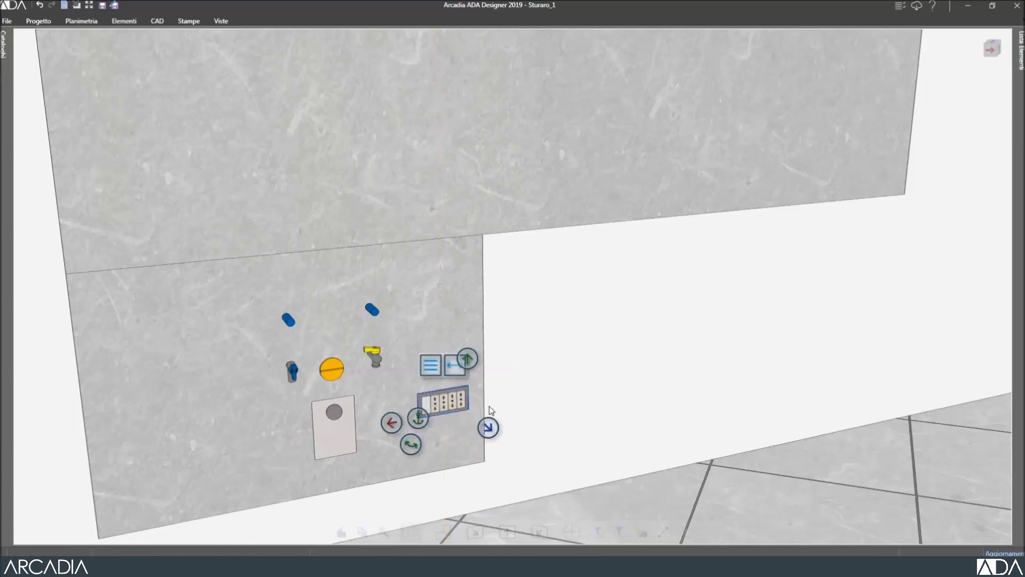
# Set the Generica option of the electrical panel to Sì.
pyautogui.click(446, 399)
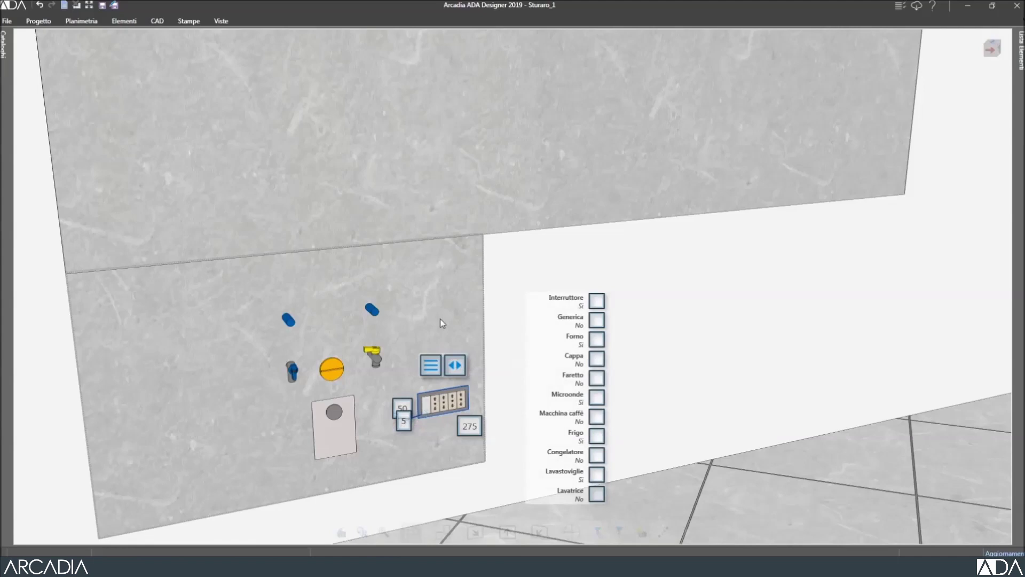
pyautogui.click(598, 321)
pyautogui.click(637, 337)
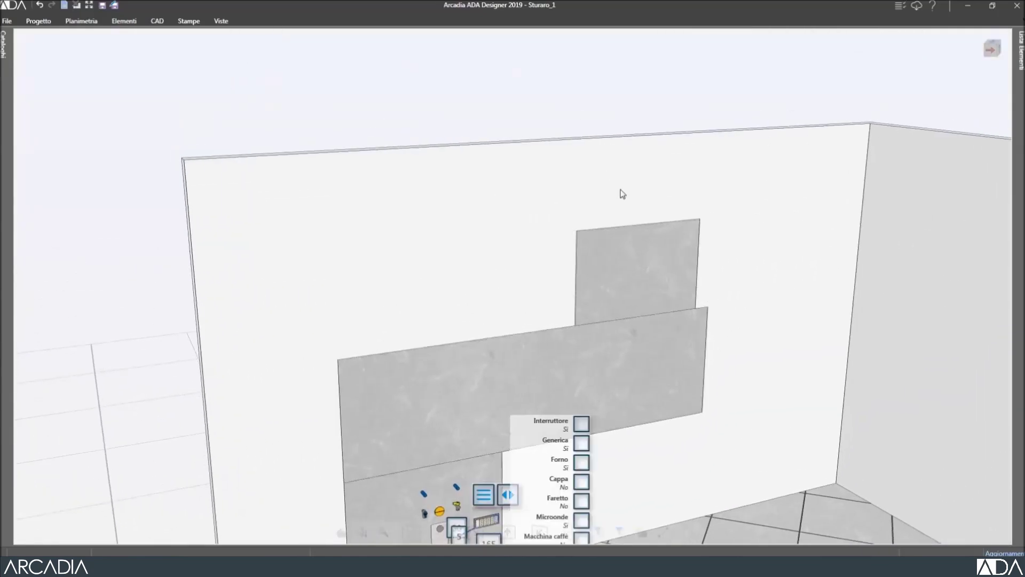
# Add a Presa elettrica from the Elettricità-acqua-gas-scarichi systems to the tiled wall.
pyautogui.click(610, 167)
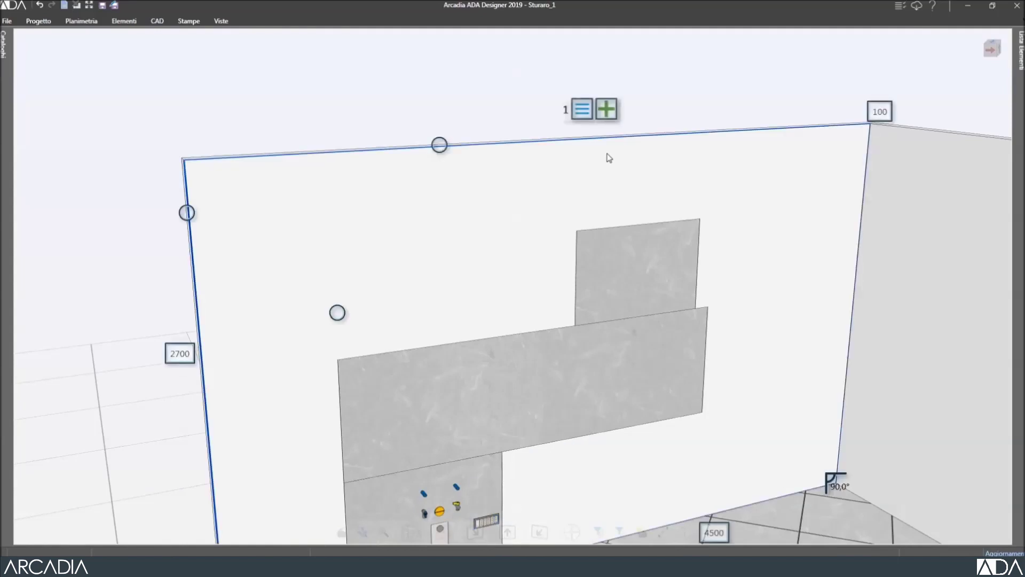
pyautogui.click(611, 120)
pyautogui.moveTo(638, 118)
pyautogui.moveTo(696, 170)
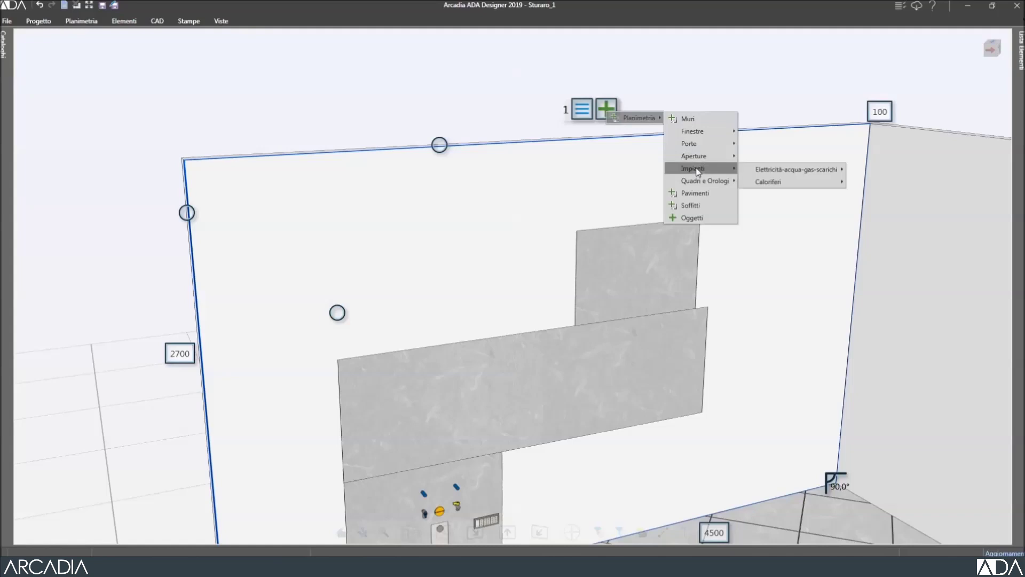
pyautogui.moveTo(764, 170)
pyautogui.moveTo(871, 172)
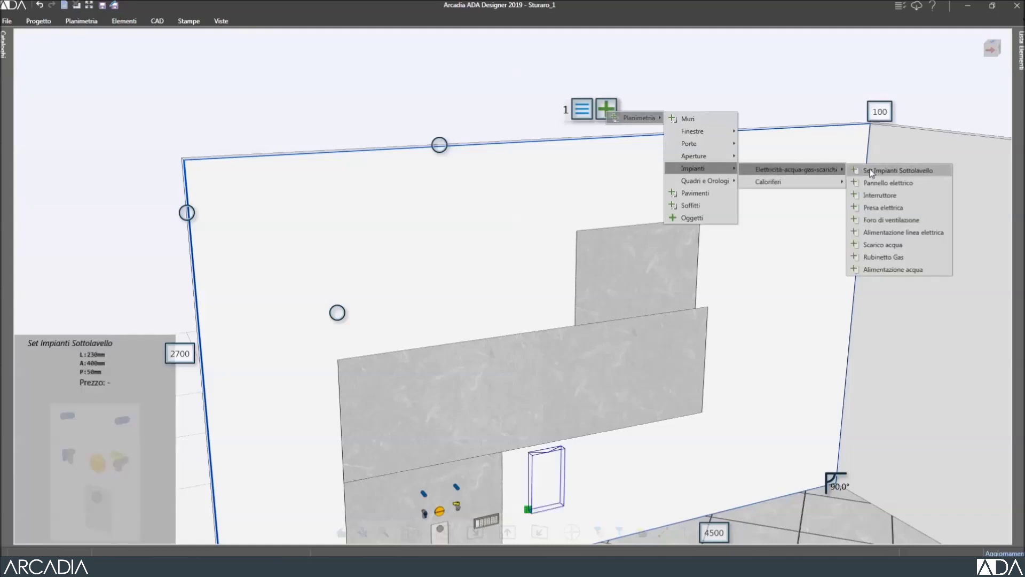
pyautogui.moveTo(915, 210)
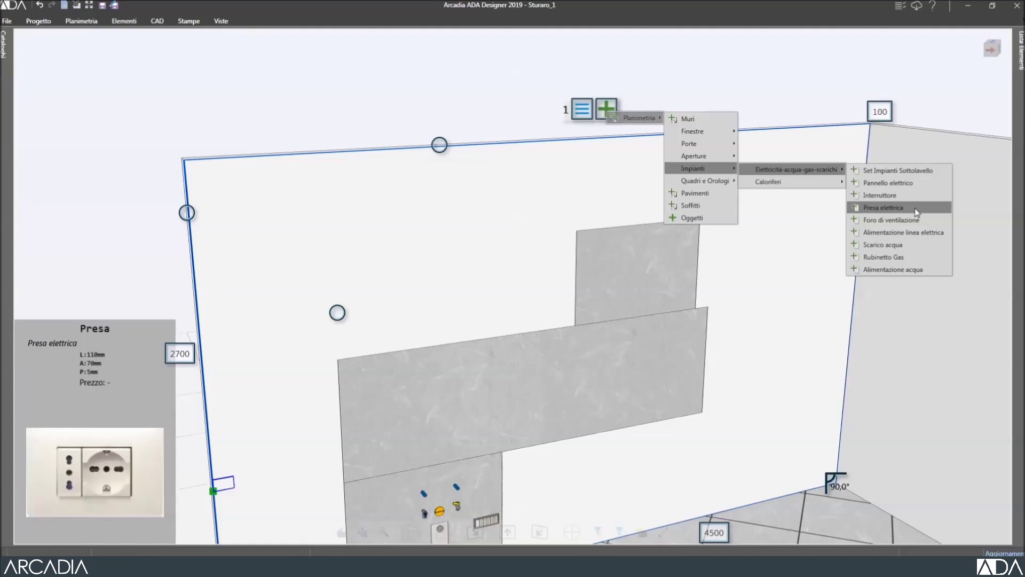
pyautogui.click(916, 212)
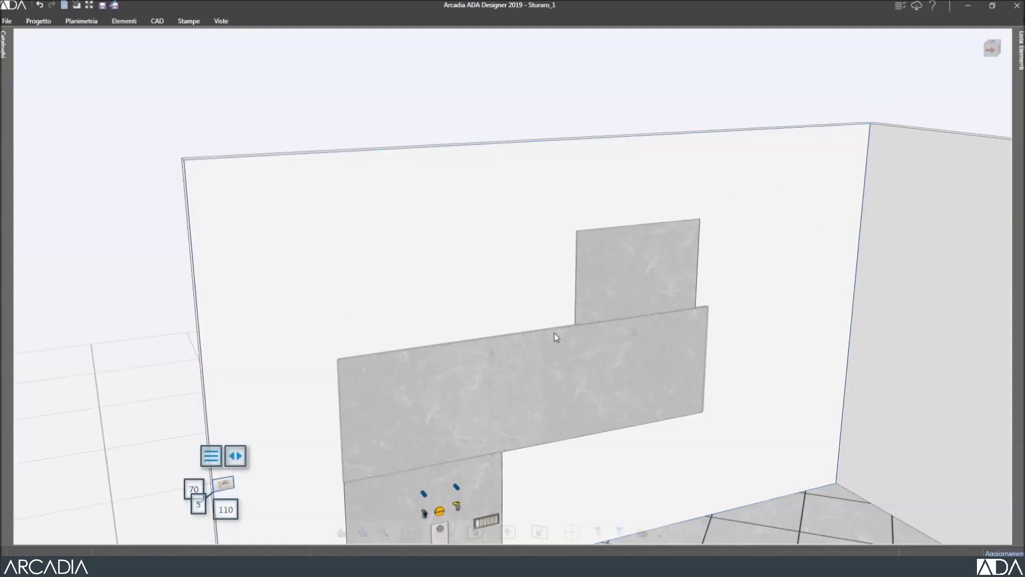
# Position the electrical socket by its centre, 2100 mm from the wall start and 1050 mm above the floor.
pyautogui.click(239, 457)
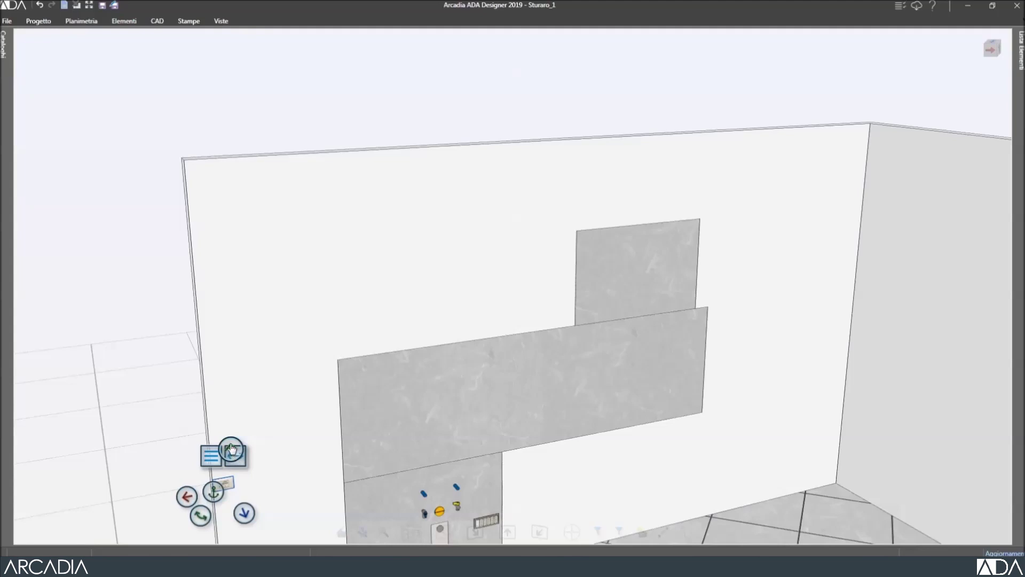
pyautogui.click(186, 496)
pyautogui.moveTo(270, 453); pyautogui.dragTo(351, 226)
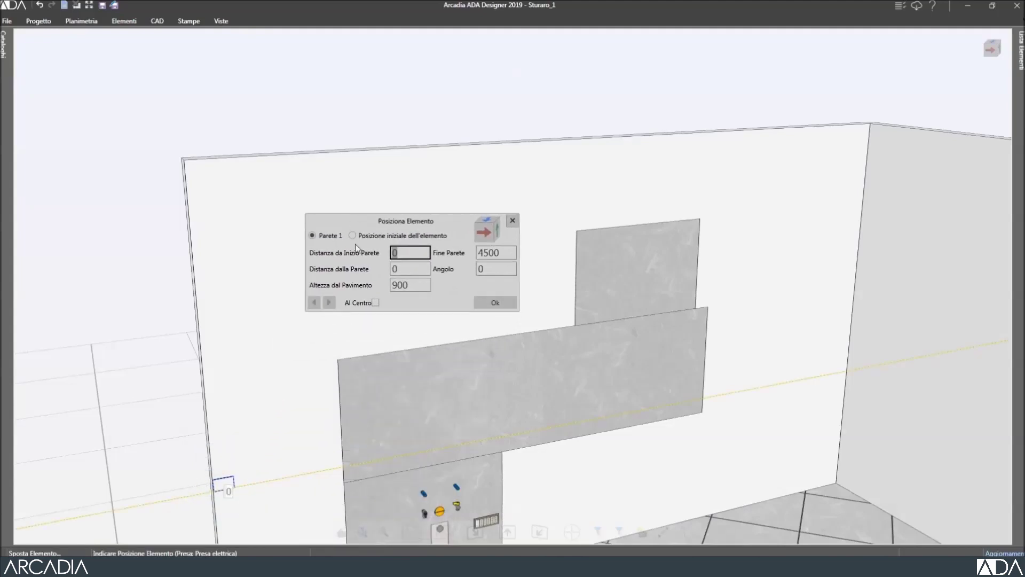
pyautogui.click(376, 302)
pyautogui.write('2100')
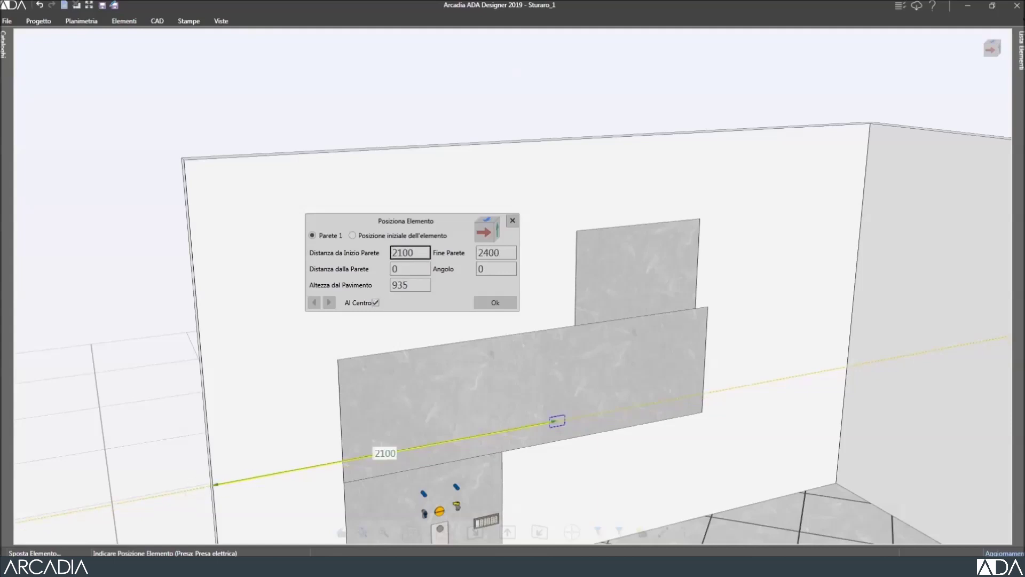
pyautogui.click(415, 285)
pyautogui.write('1050')
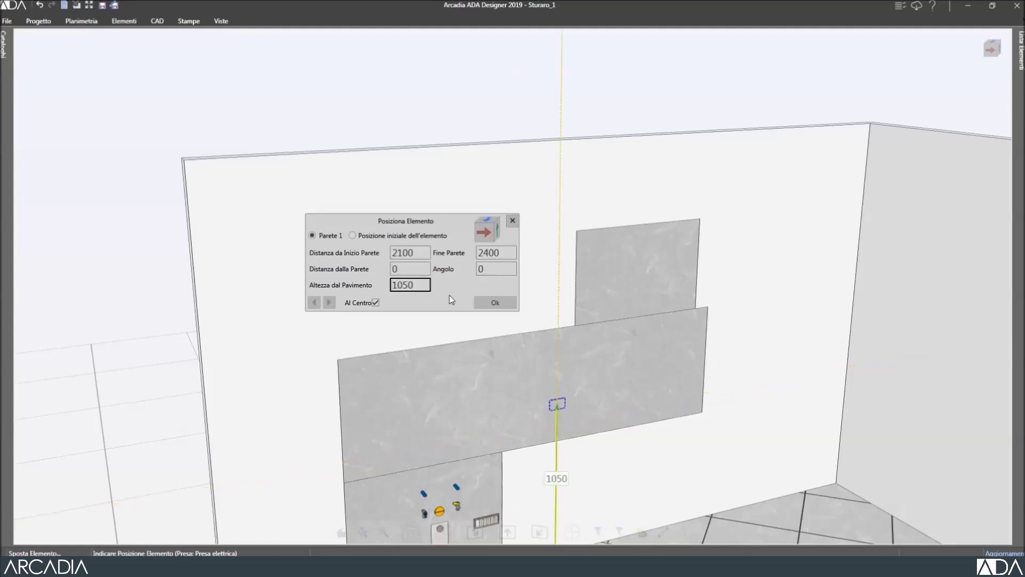
pyautogui.click(485, 302)
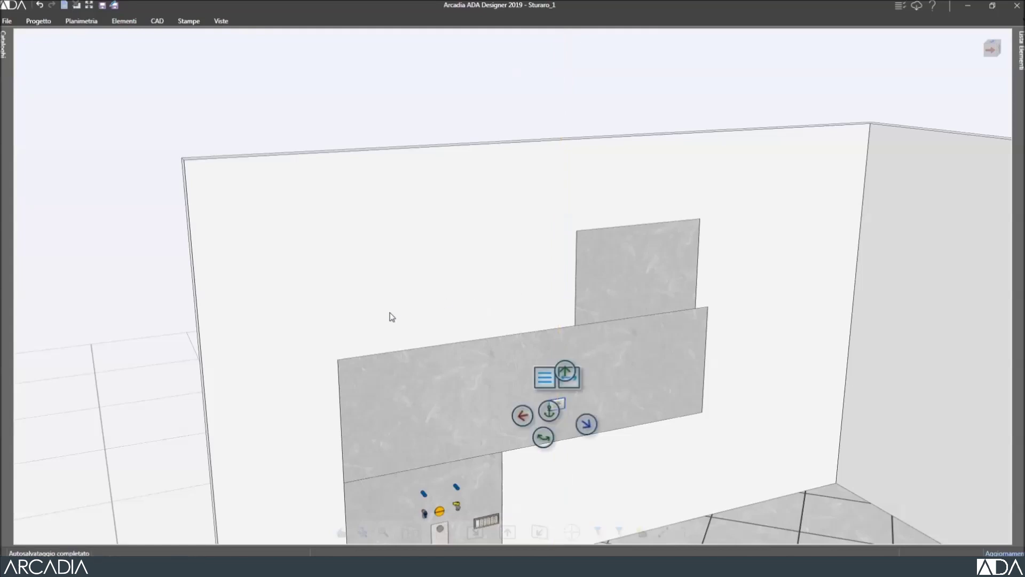
# Add a Foro di ventilazione from the Elettricità-acqua-gas-scarichi systems to the tiled wall.
pyautogui.scroll(-2, 394, 316)
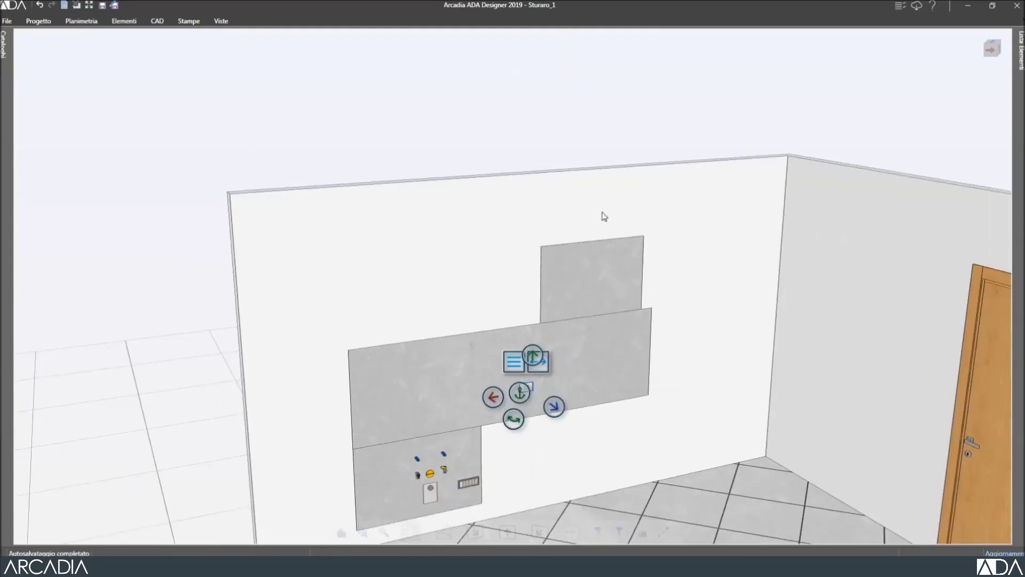
pyautogui.click(584, 211)
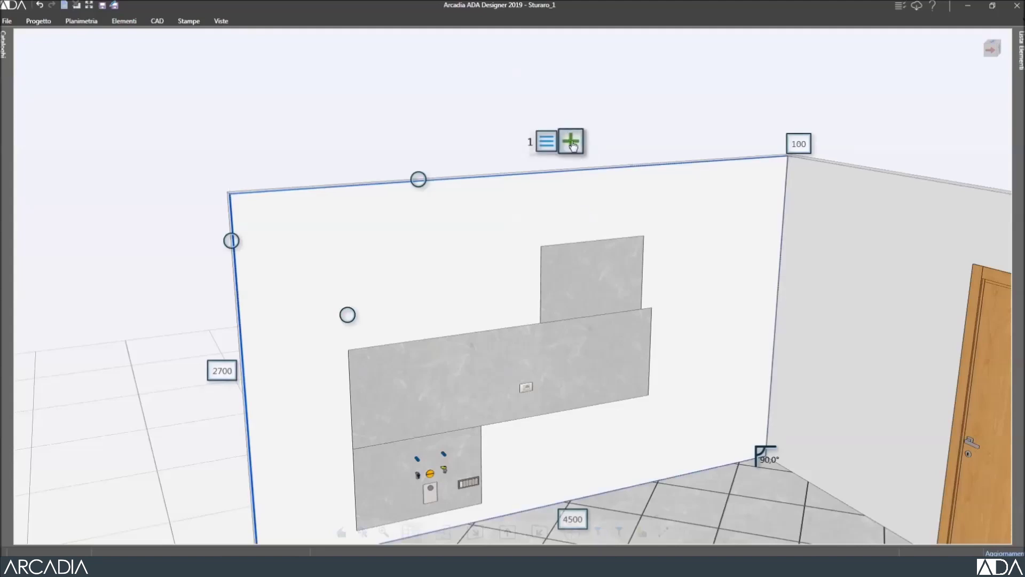
pyautogui.click(571, 142)
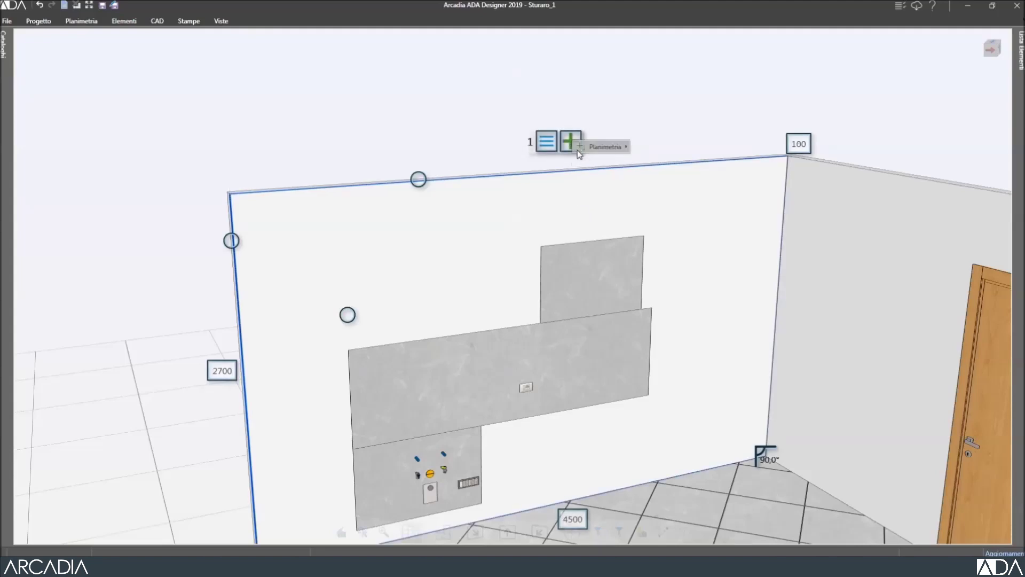
pyautogui.moveTo(594, 146)
pyautogui.moveTo(667, 198)
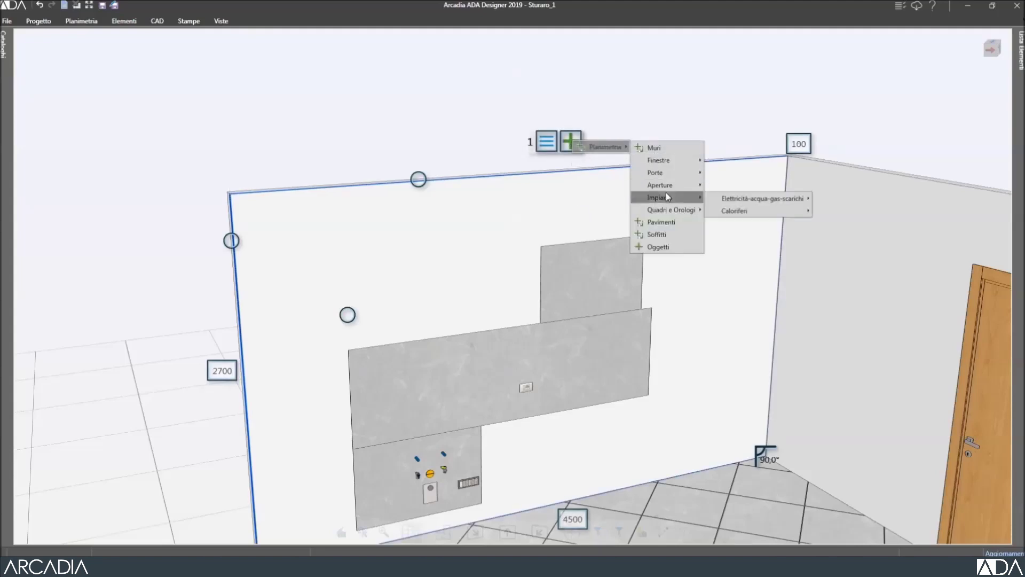
pyautogui.moveTo(758, 199)
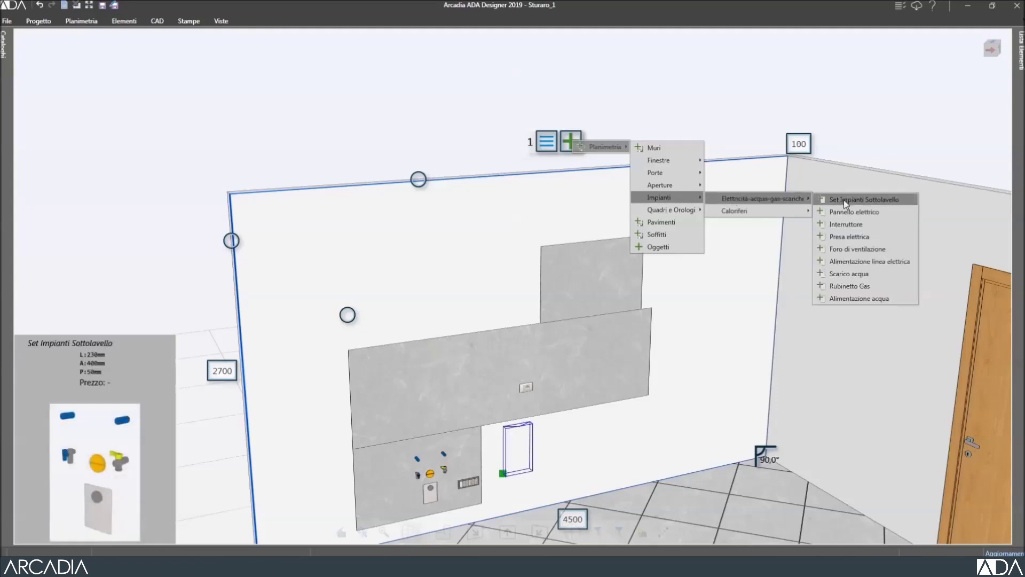
pyautogui.click(895, 249)
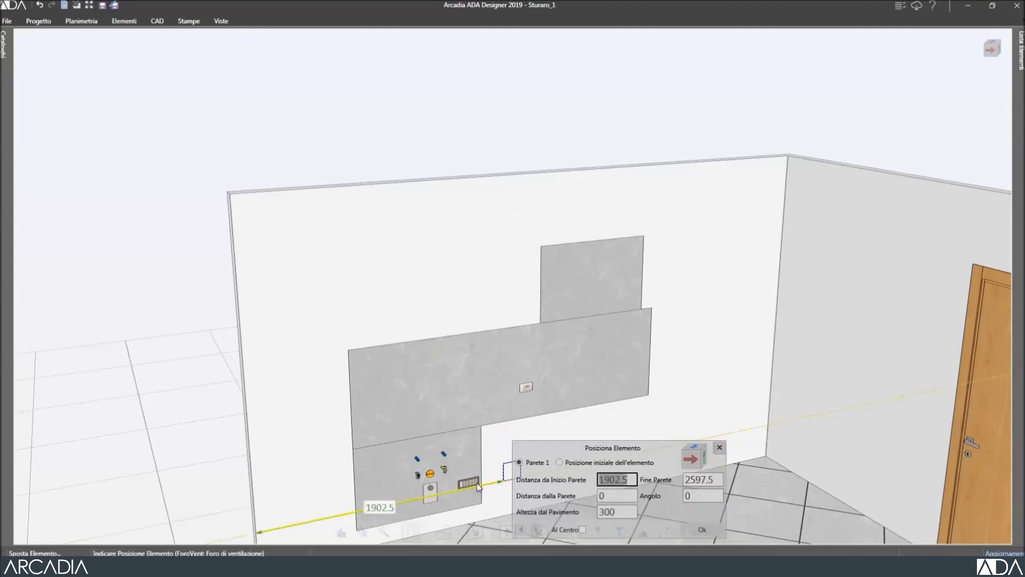
# Position the ventilation hole by its centre, 150 mm from the wall end and 2500 mm above the floor.
pyautogui.moveTo(561, 446); pyautogui.dragTo(553, 327)
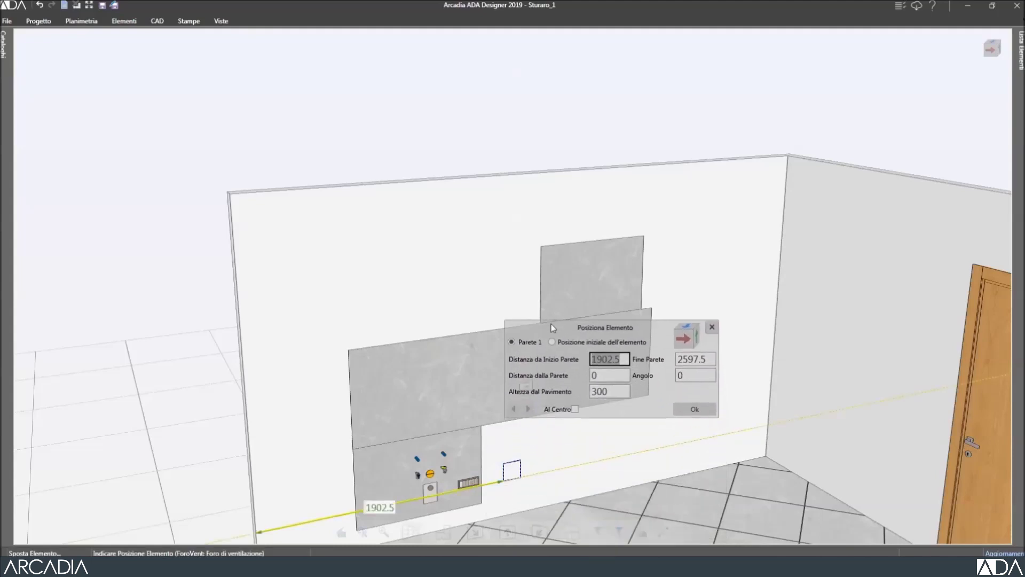
pyautogui.click(575, 409)
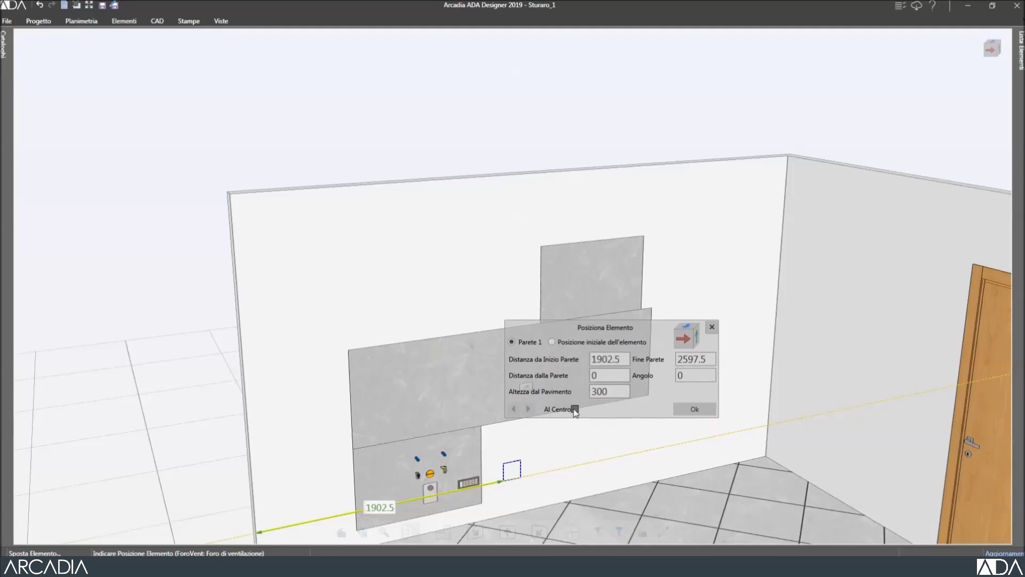
pyautogui.click(703, 358)
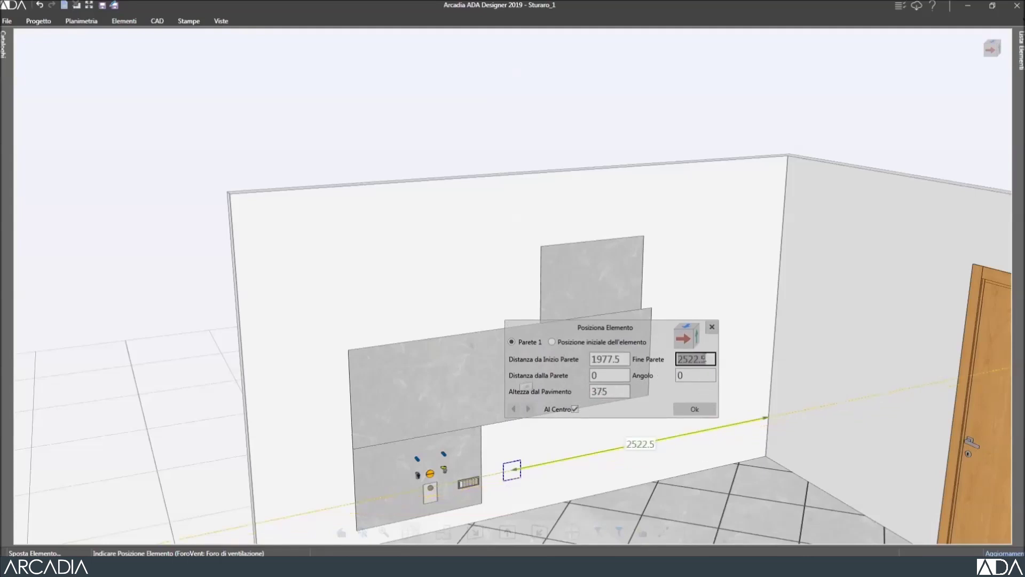
pyautogui.write('150')
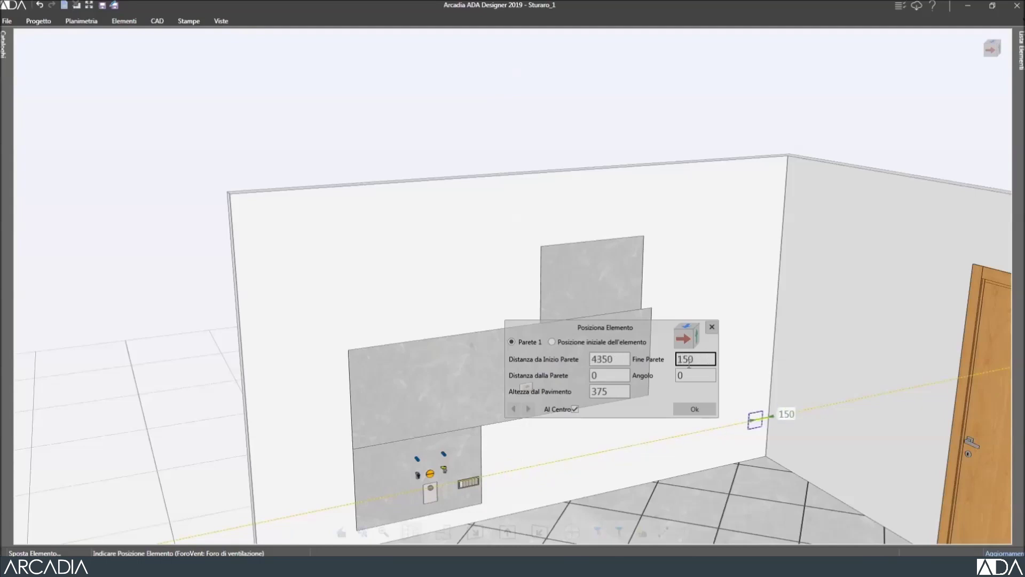
pyautogui.click(617, 393)
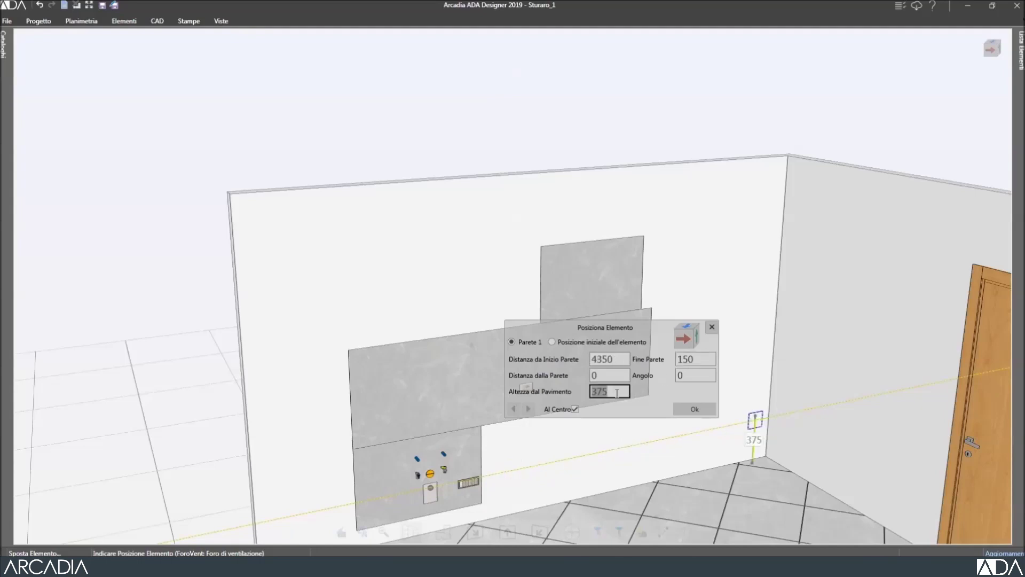
pyautogui.write('2500')
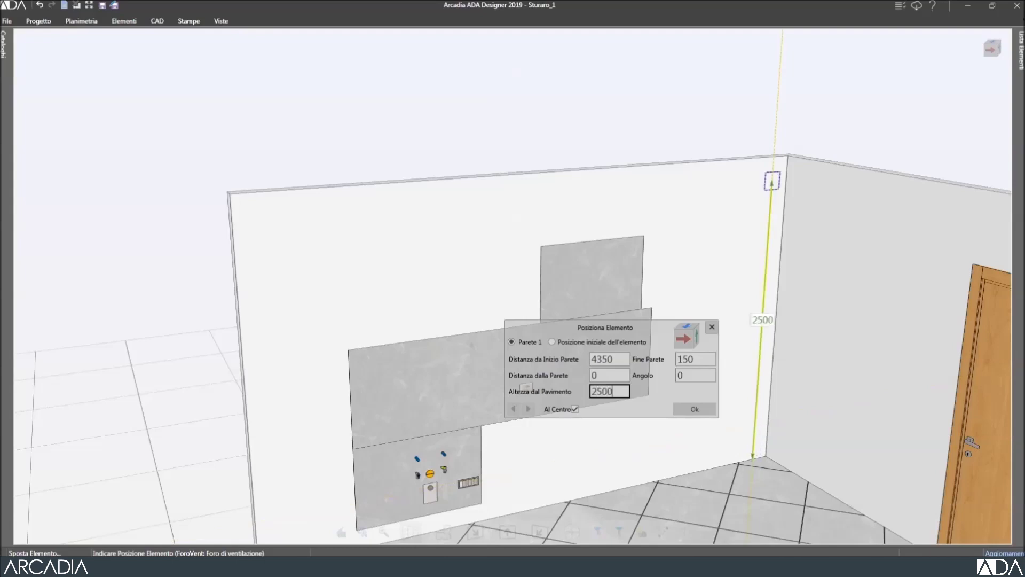
pyautogui.click(687, 410)
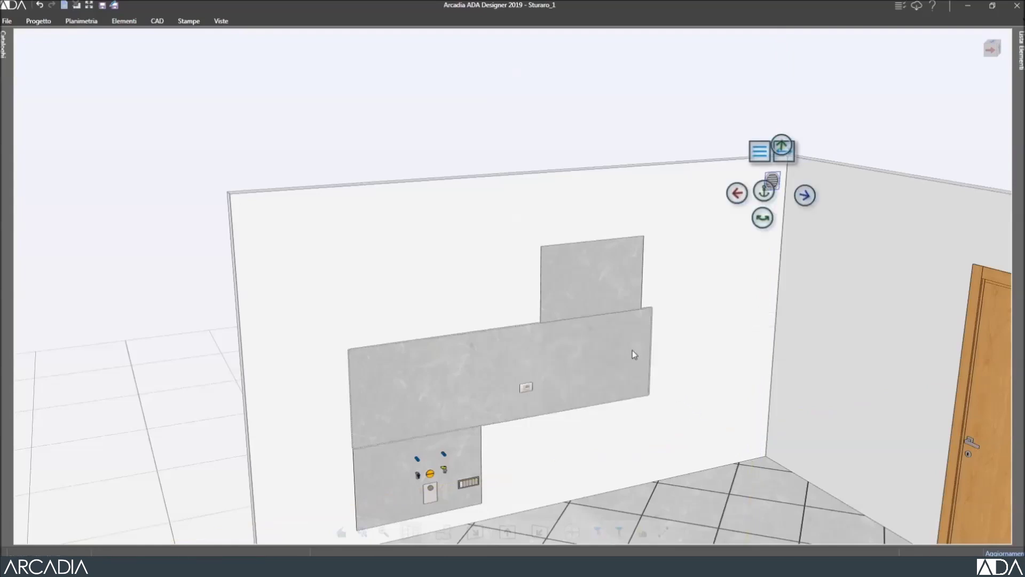
# Add an Interruttore from the Elettricità-acqua-gas-scarichi systems to the wall with the door.
pyautogui.scroll(-3, 633, 350)
pyautogui.moveTo(637, 494); pyautogui.dragTo(689, 250, button='middle')
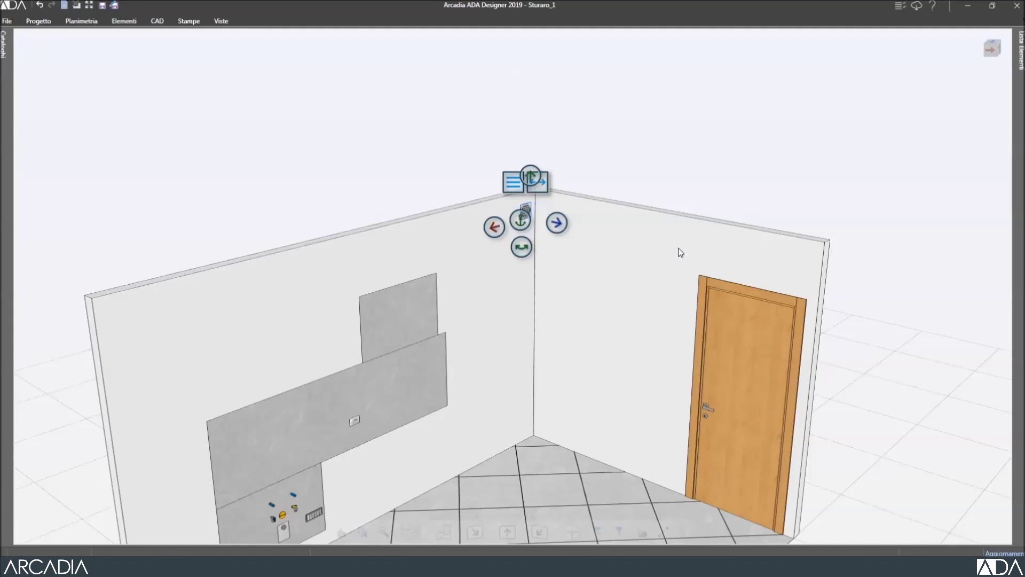
pyautogui.press('Escape')
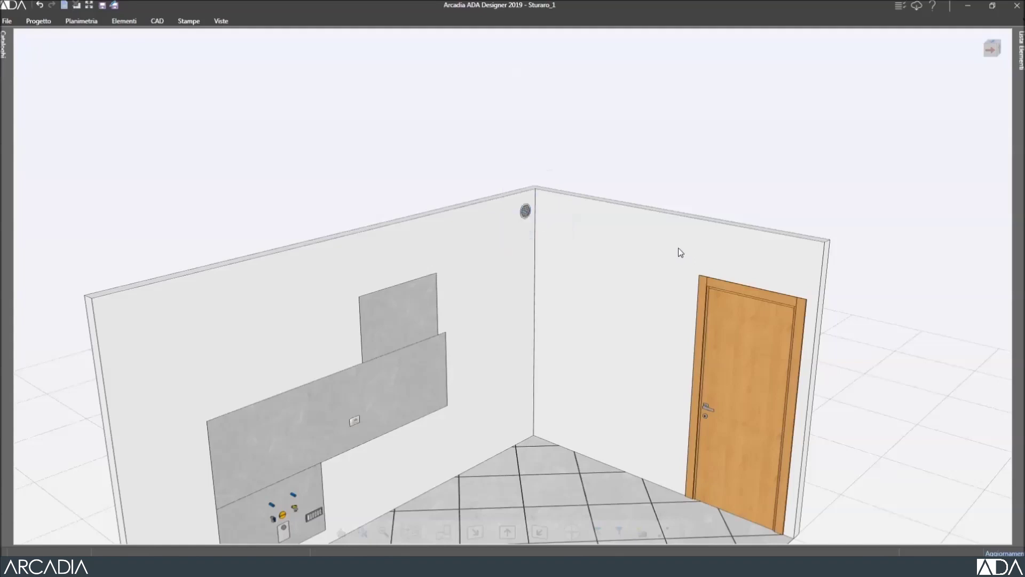
pyautogui.click(680, 244)
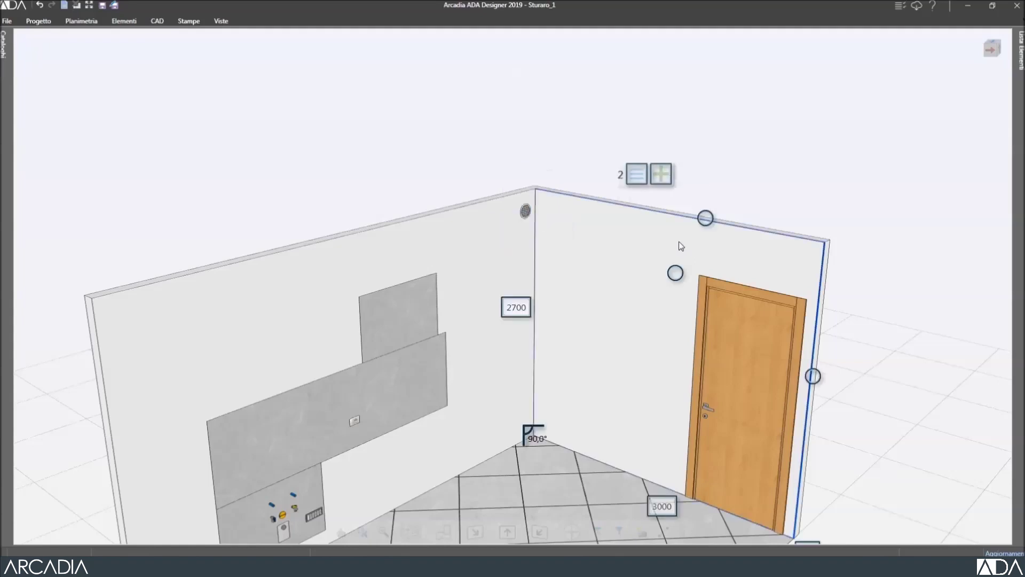
pyautogui.click(662, 176)
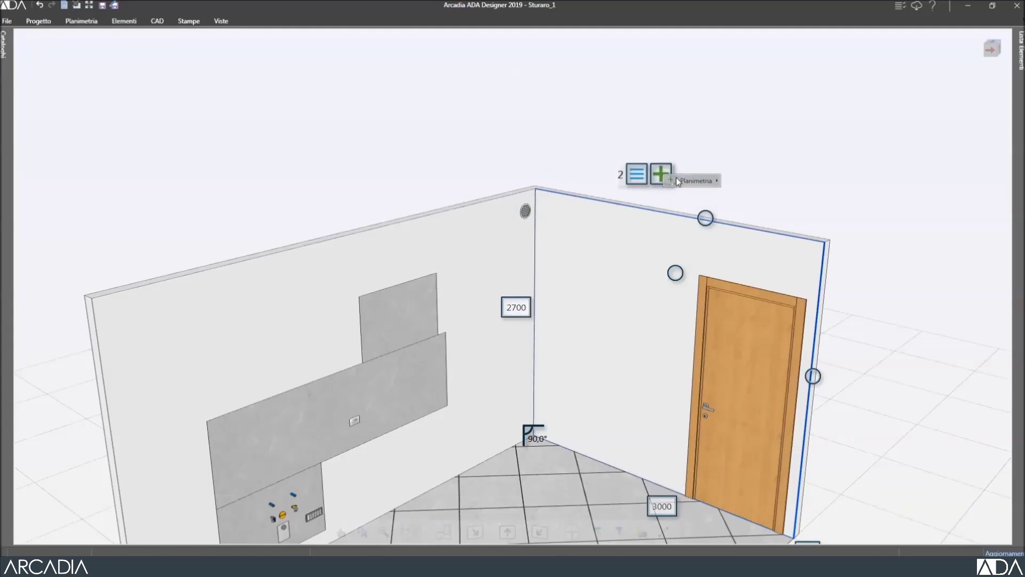
pyautogui.moveTo(710, 181)
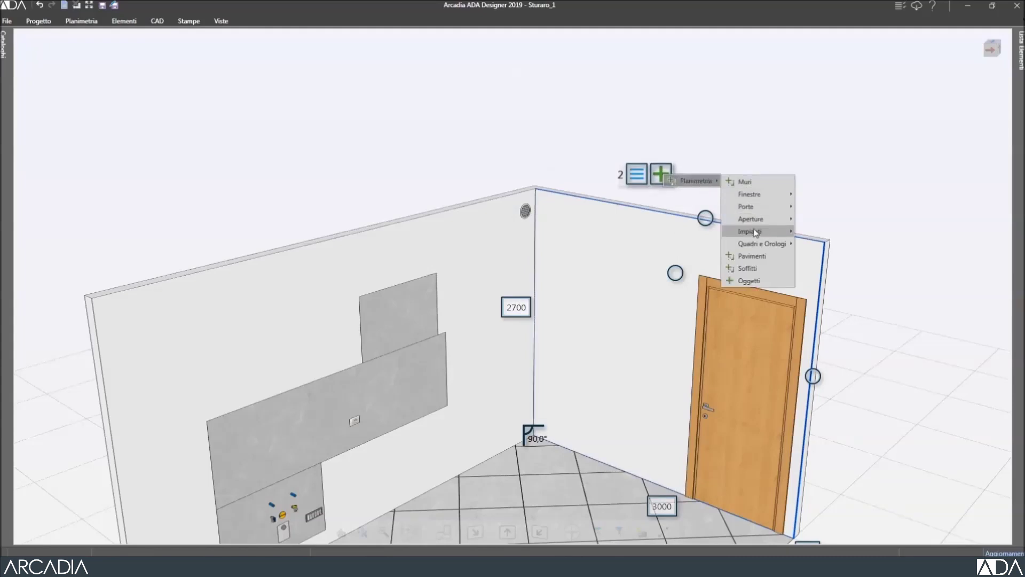
pyautogui.moveTo(755, 232)
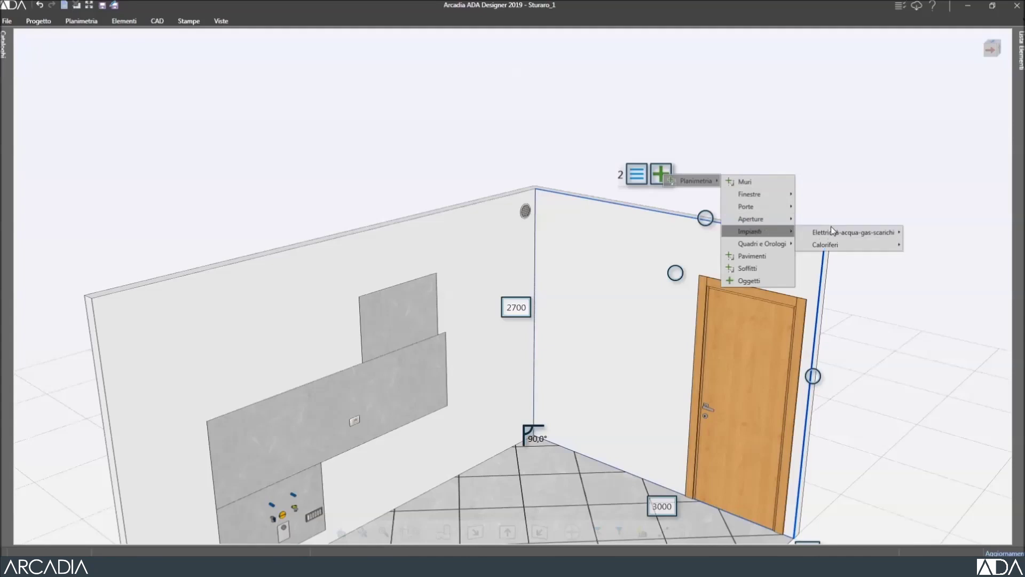
pyautogui.moveTo(835, 231)
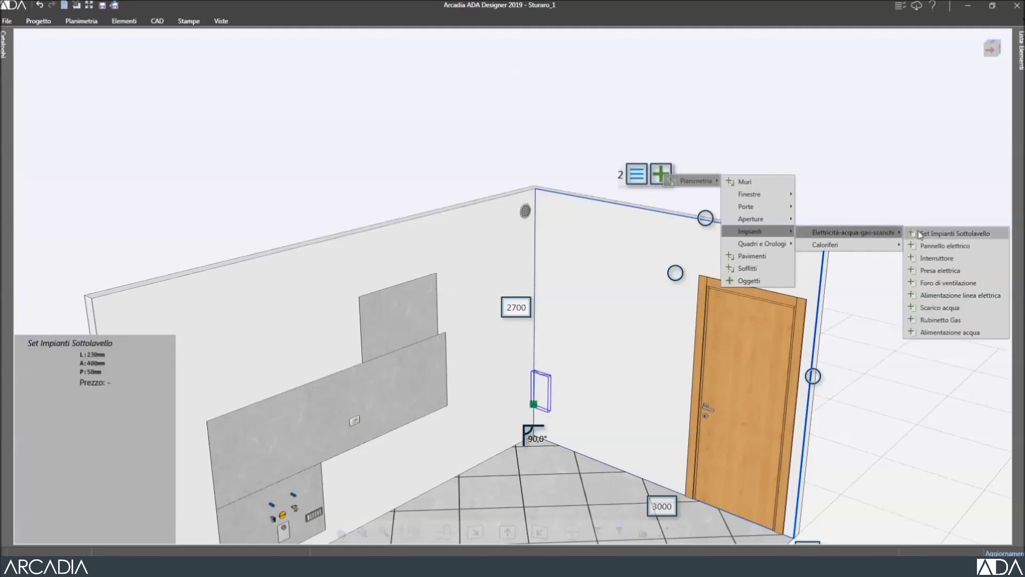
pyautogui.click(948, 259)
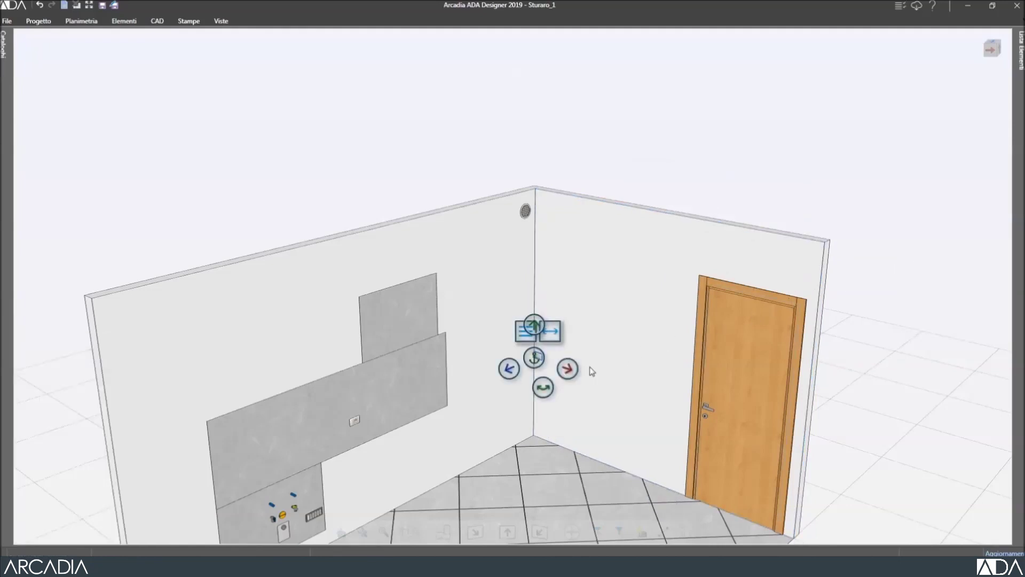
# Position the light switch by its centre, 1250 mm from the end of the door wall.
pyautogui.click(568, 369)
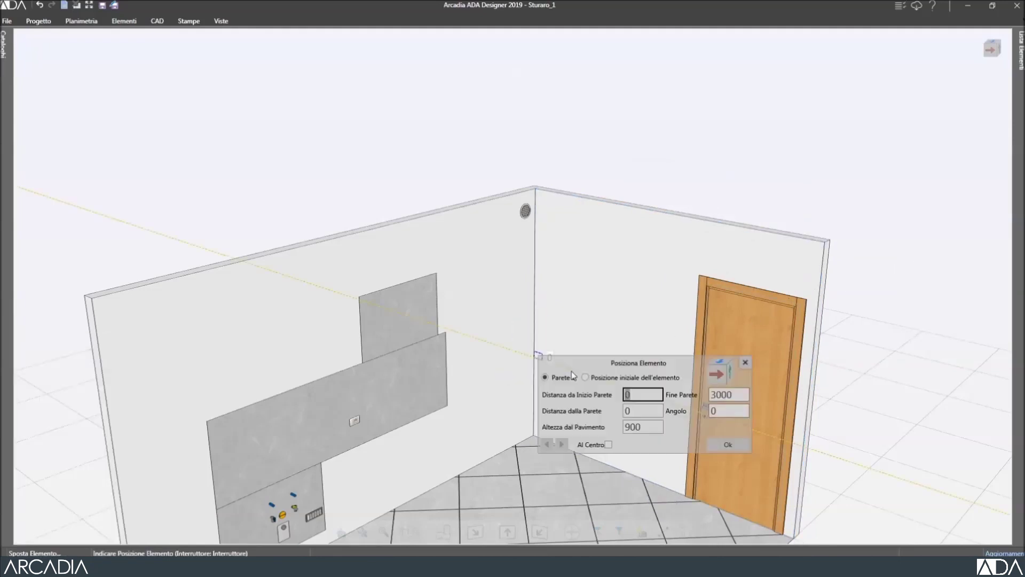
pyautogui.click(609, 445)
pyautogui.click(747, 395)
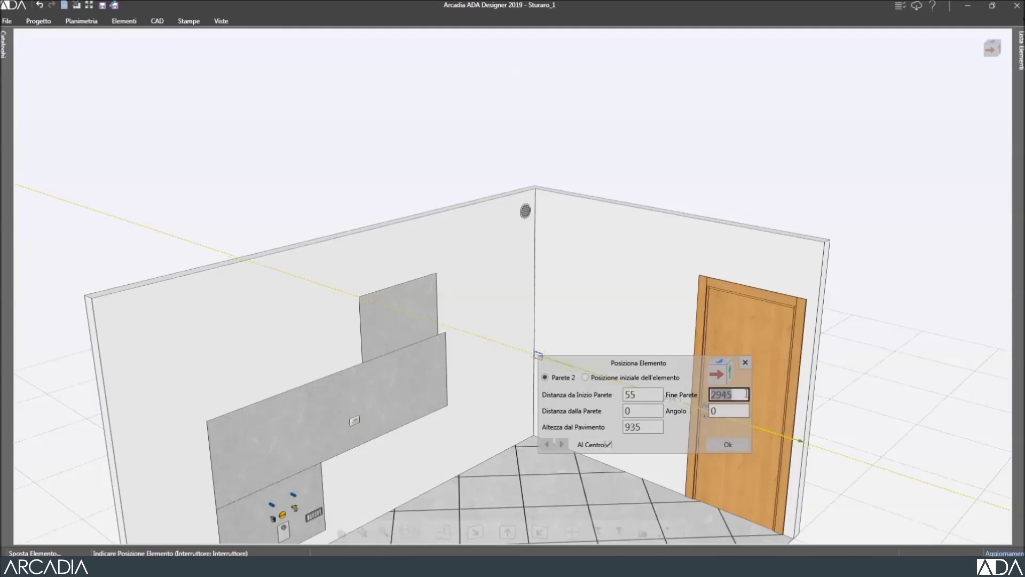
pyautogui.write('1250')
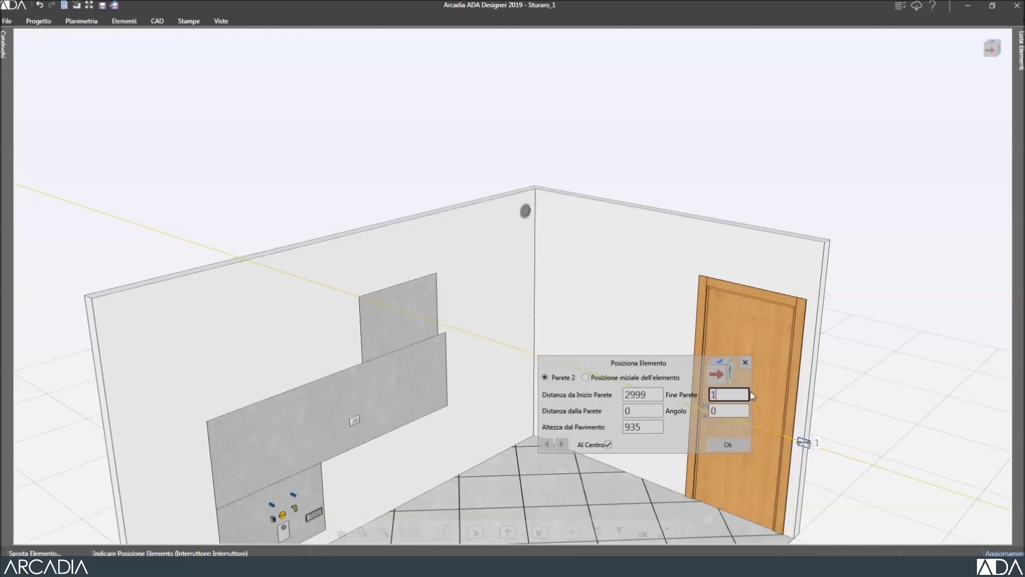
pyautogui.click(738, 445)
pyautogui.scroll(-1, 724, 153)
pyautogui.scroll(-1, 729, 148)
pyautogui.click(659, 402)
pyautogui.moveTo(604, 487); pyautogui.dragTo(595, 300, button='middle')
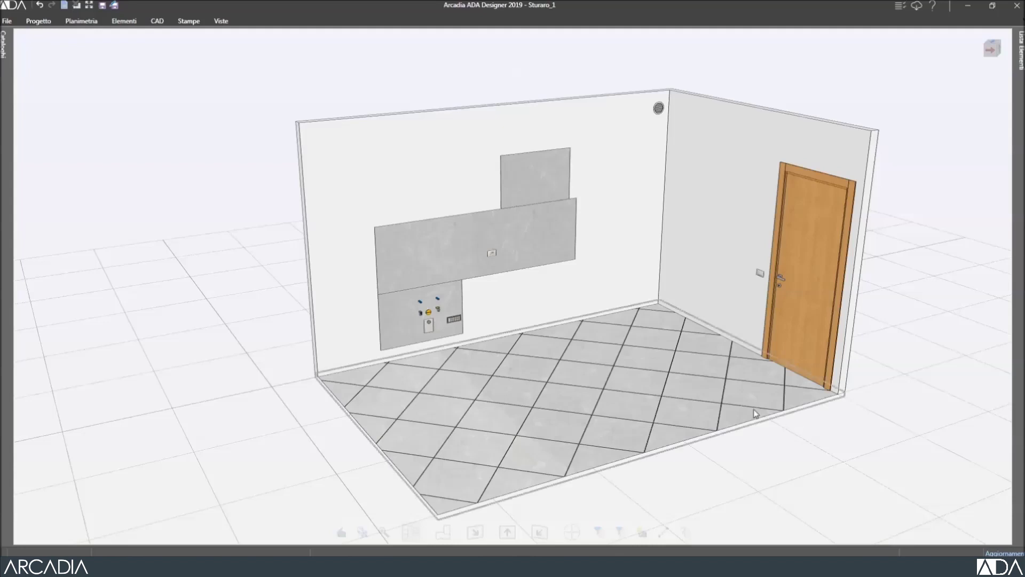
# Open the print environment and show the System document templates.
pyautogui.click(190, 22)
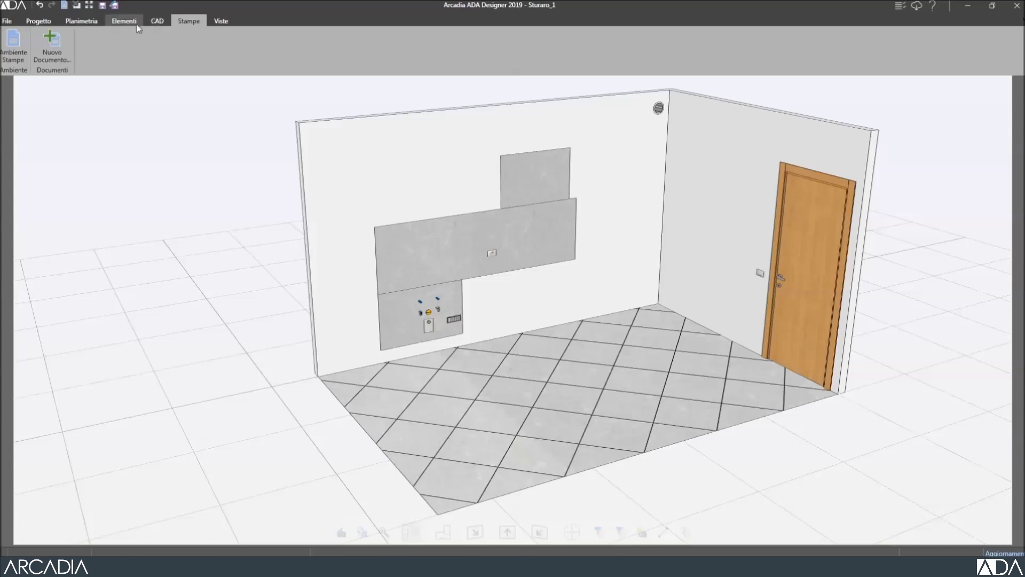
pyautogui.click(10, 54)
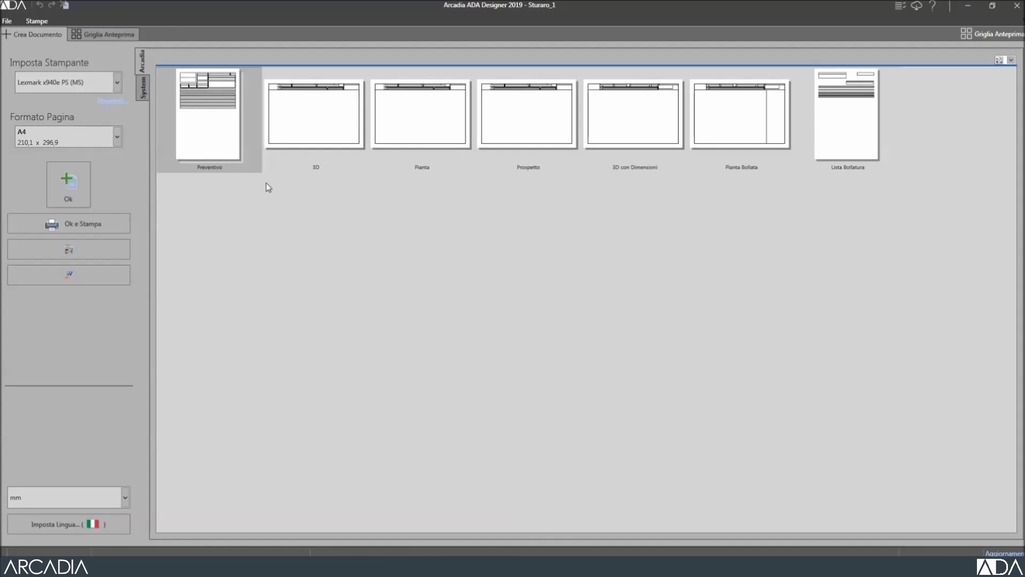
pyautogui.click(143, 91)
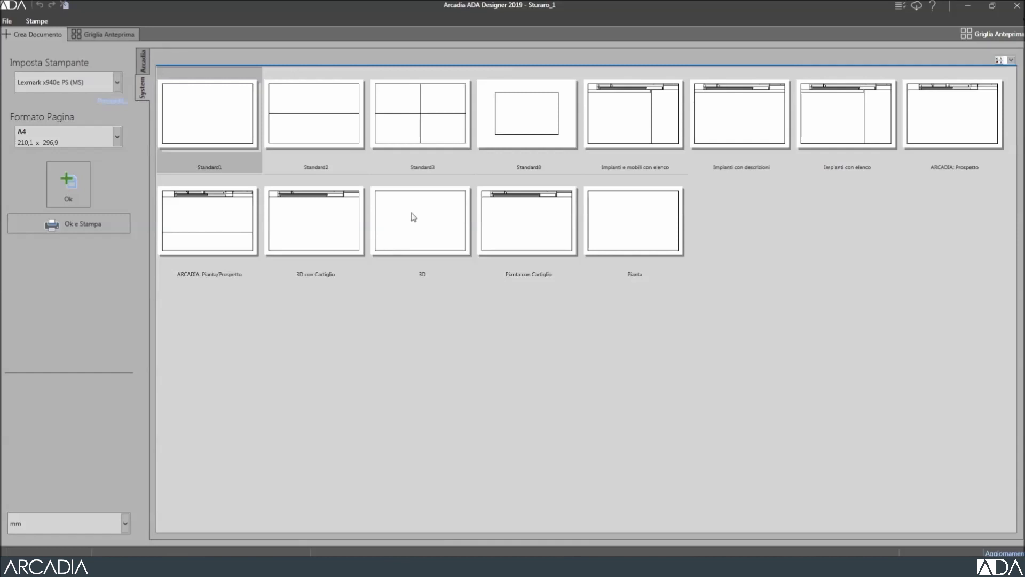
# Create a print document from the Impianti con descrizioni template and view its second page.
pyautogui.click(728, 125)
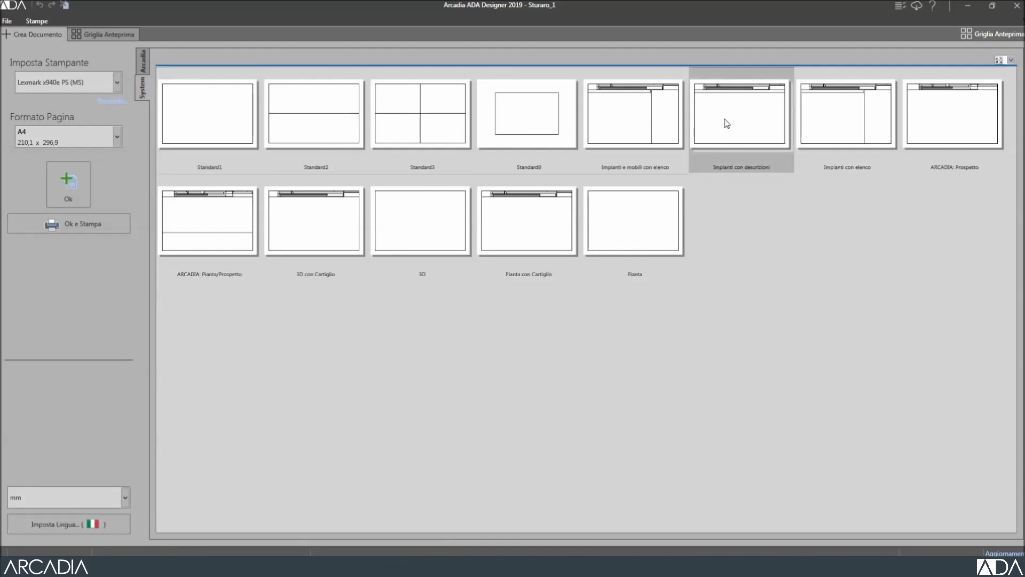
pyautogui.click(837, 126)
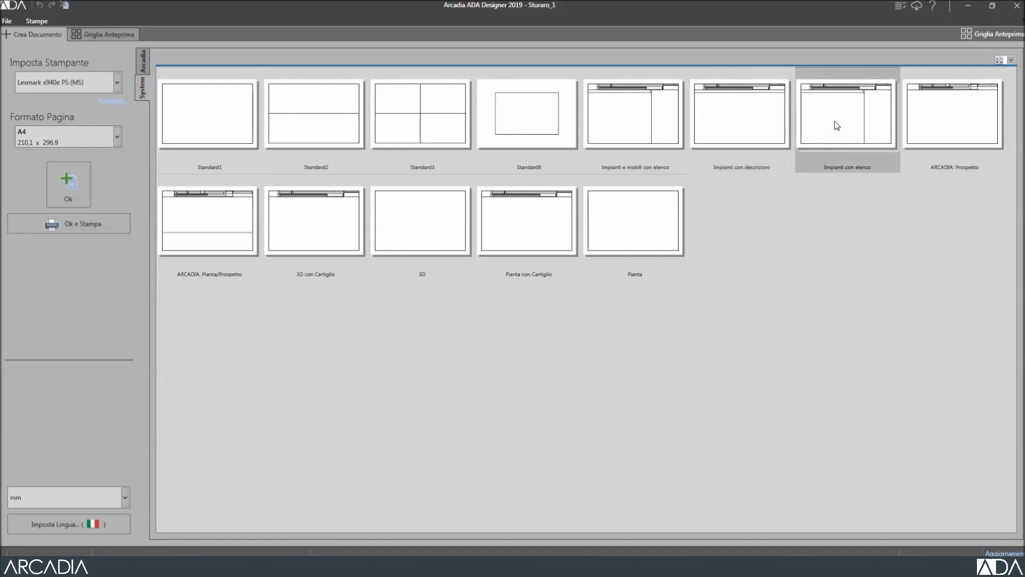
pyautogui.click(630, 127)
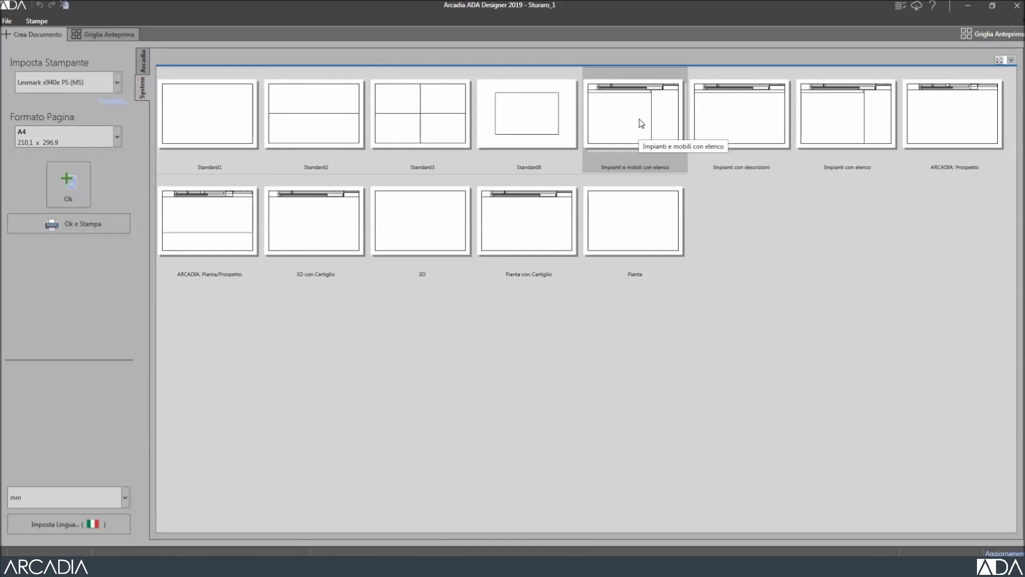
pyautogui.click(730, 201)
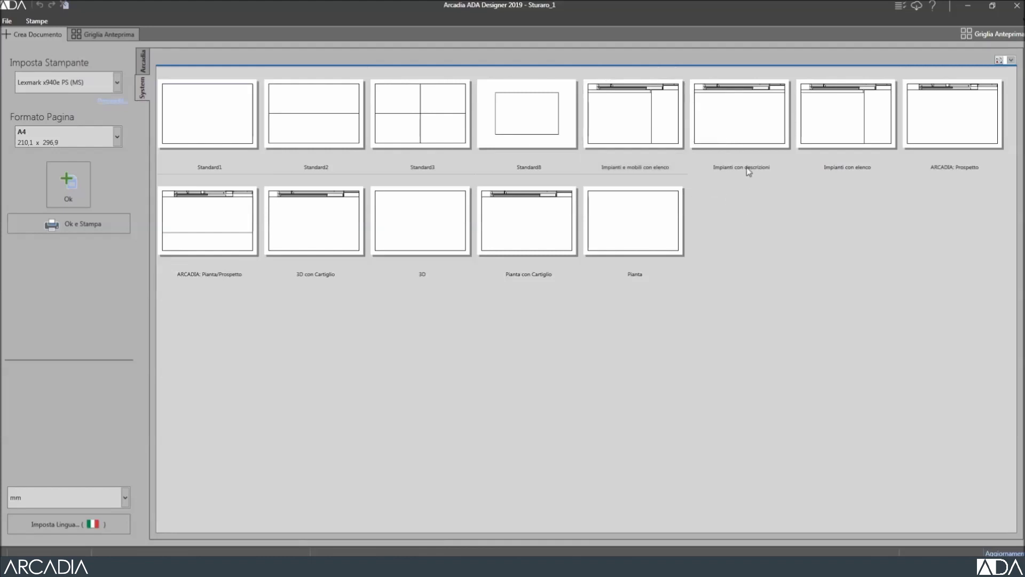
pyautogui.click(749, 124)
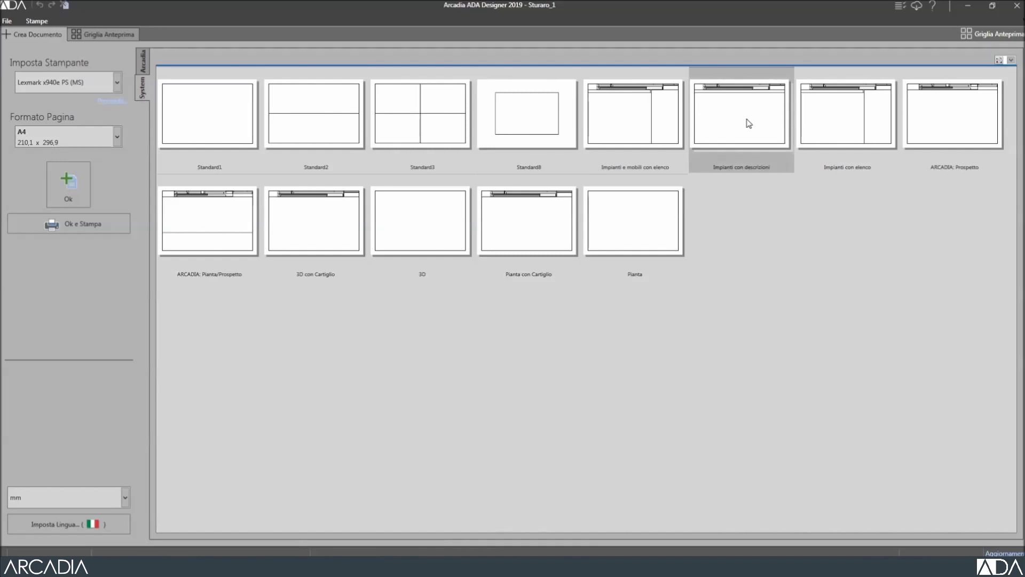
pyautogui.doubleClick(749, 124)
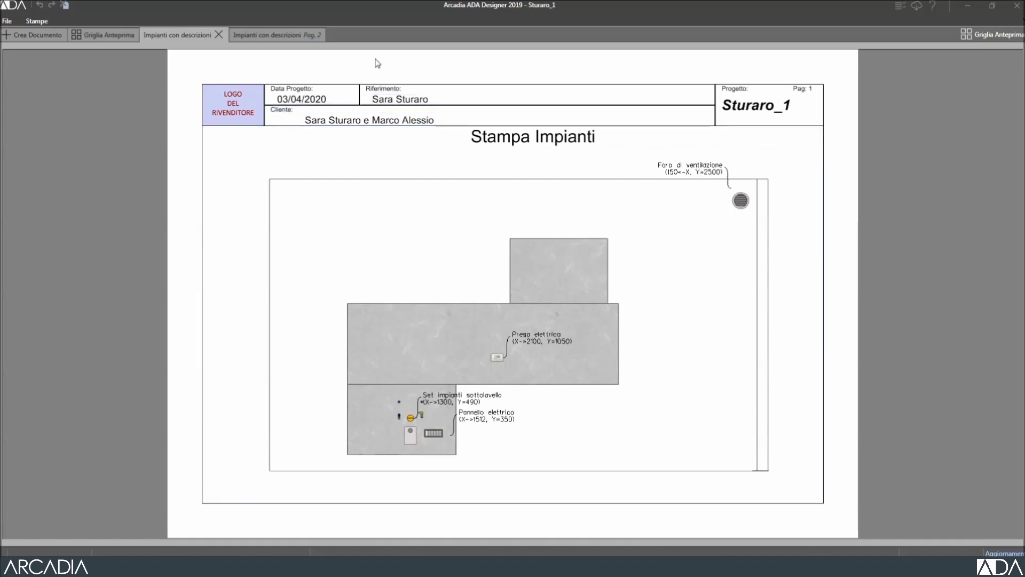
pyautogui.click(297, 37)
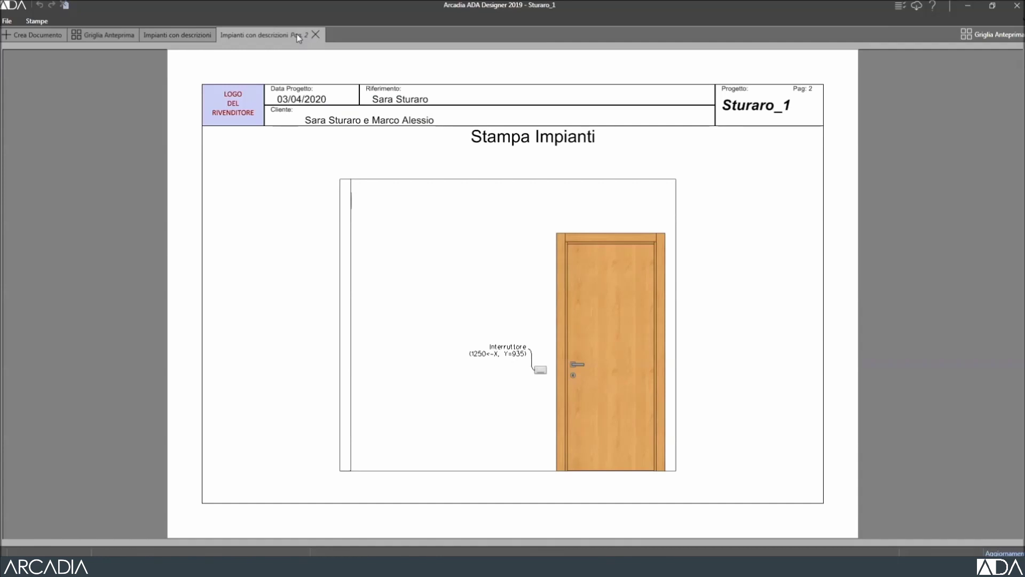
# Create a print document from the Impianti con elenco template and view its second page.
pyautogui.click(197, 32)
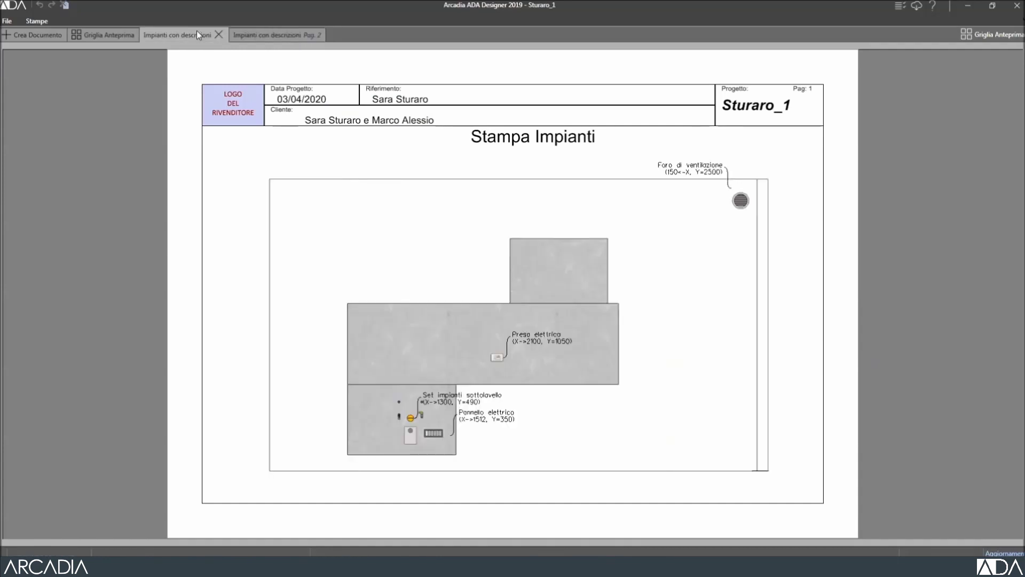
pyautogui.click(40, 34)
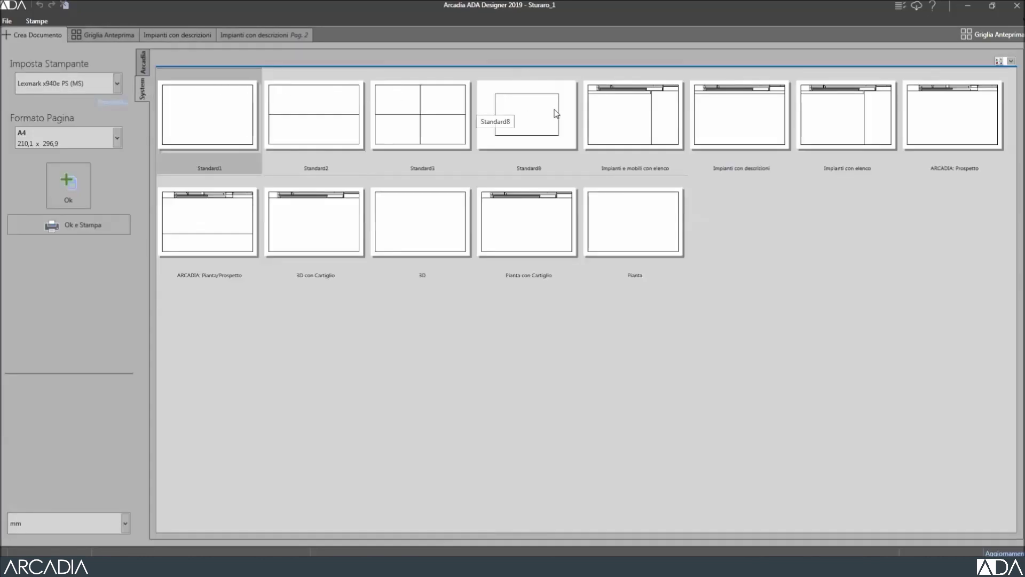
pyautogui.click(844, 127)
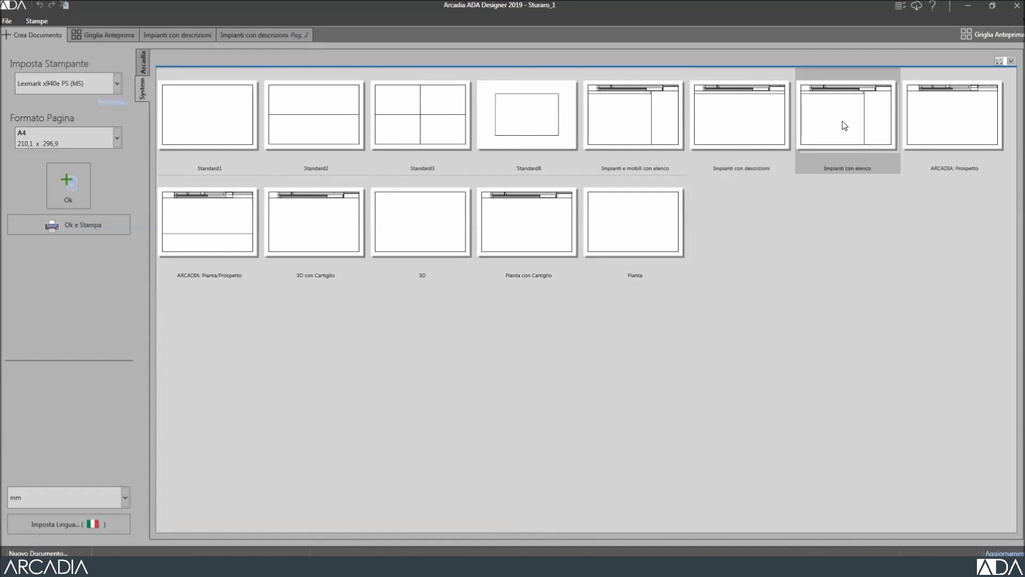
pyautogui.doubleClick(844, 126)
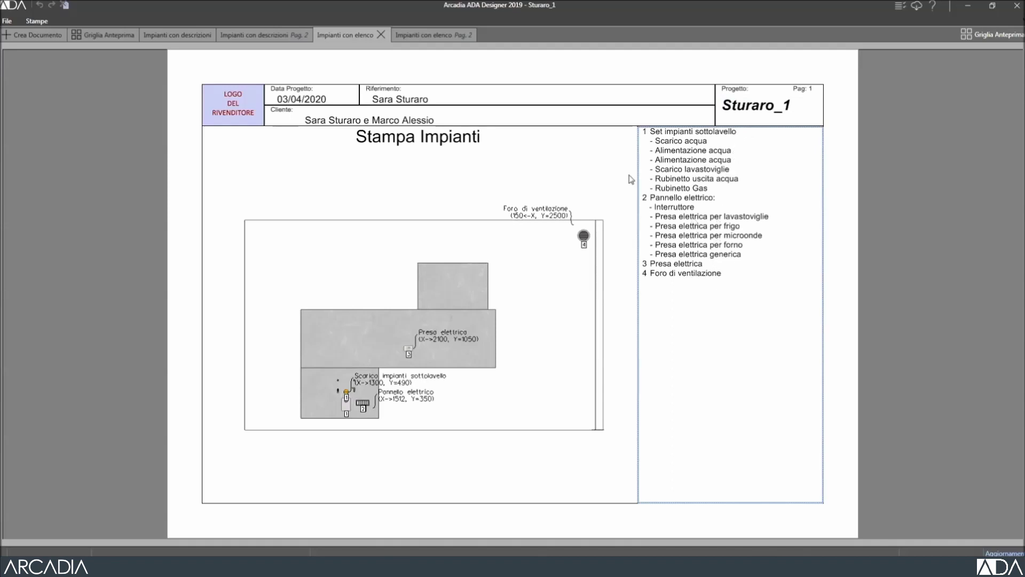
pyautogui.click(436, 35)
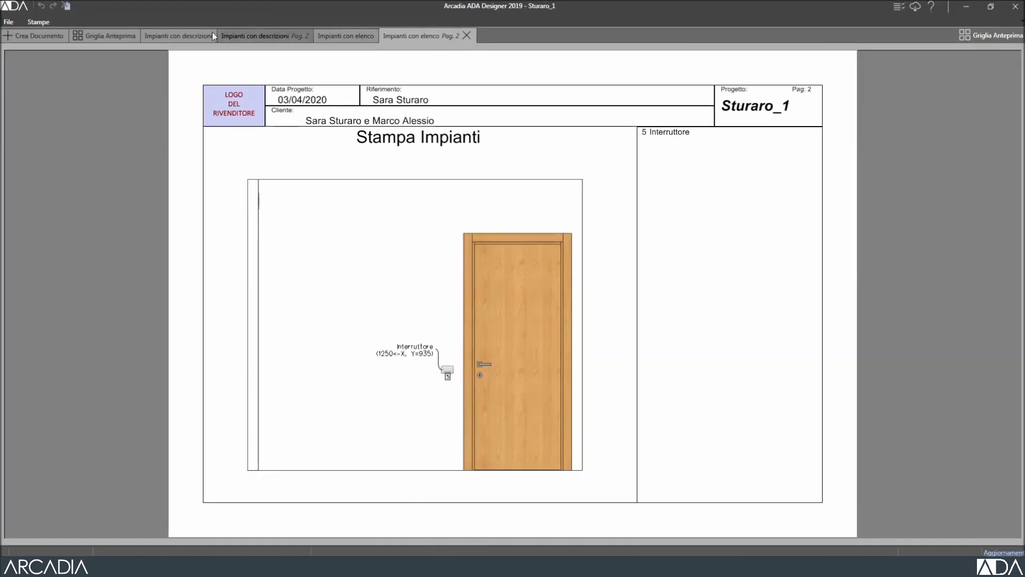
# Leave the print environment for the 3D kitchen, and create a new print document from the Impianti e mobili con elenco template.
pyautogui.click(7, 22)
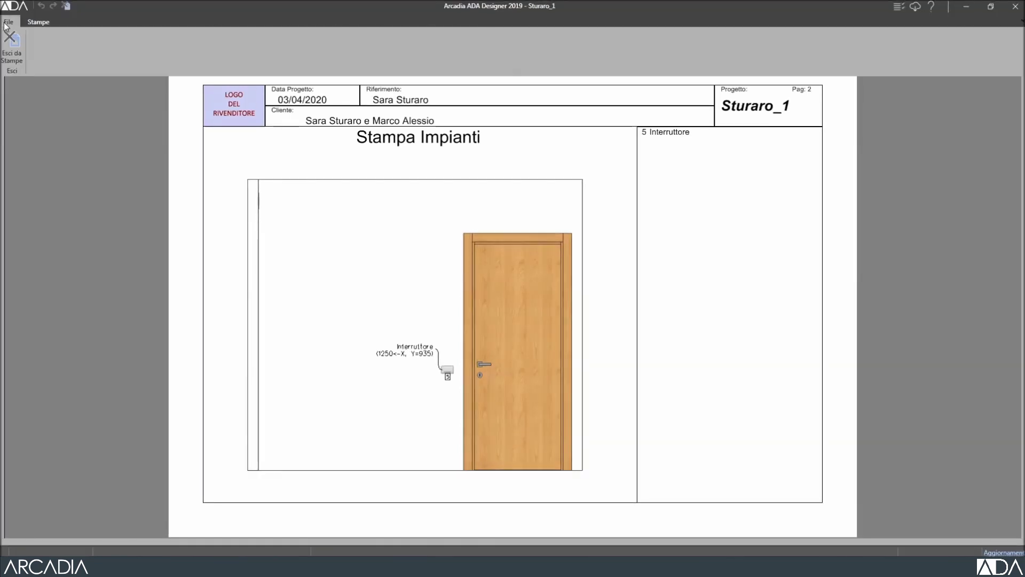
pyautogui.click(10, 53)
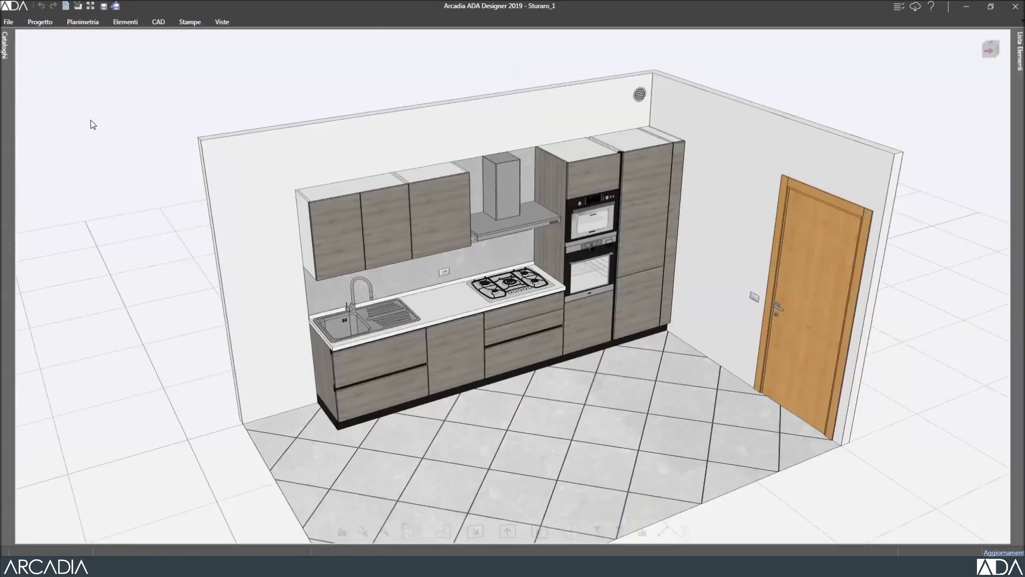
pyautogui.click(189, 22)
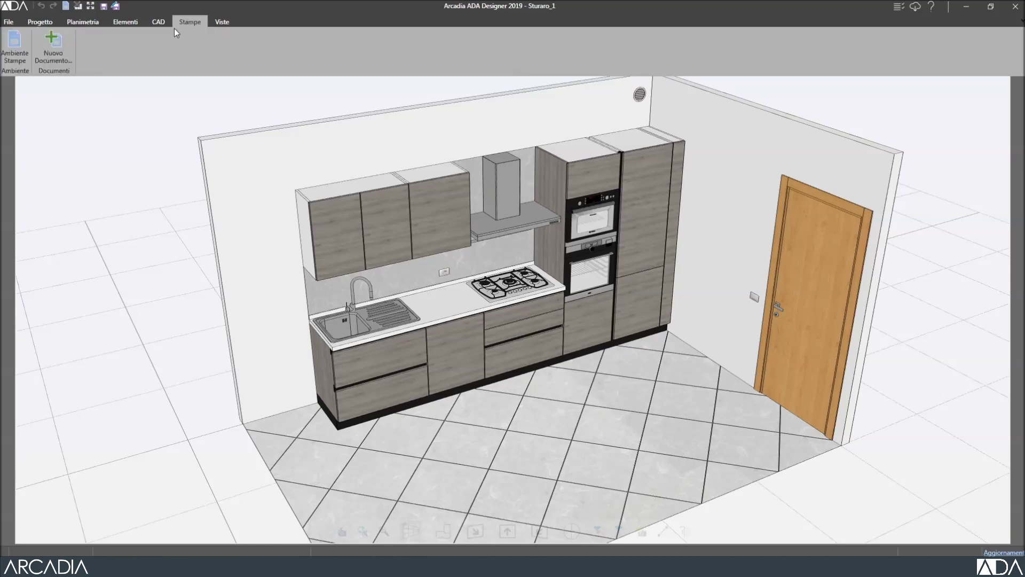
pyautogui.click(57, 44)
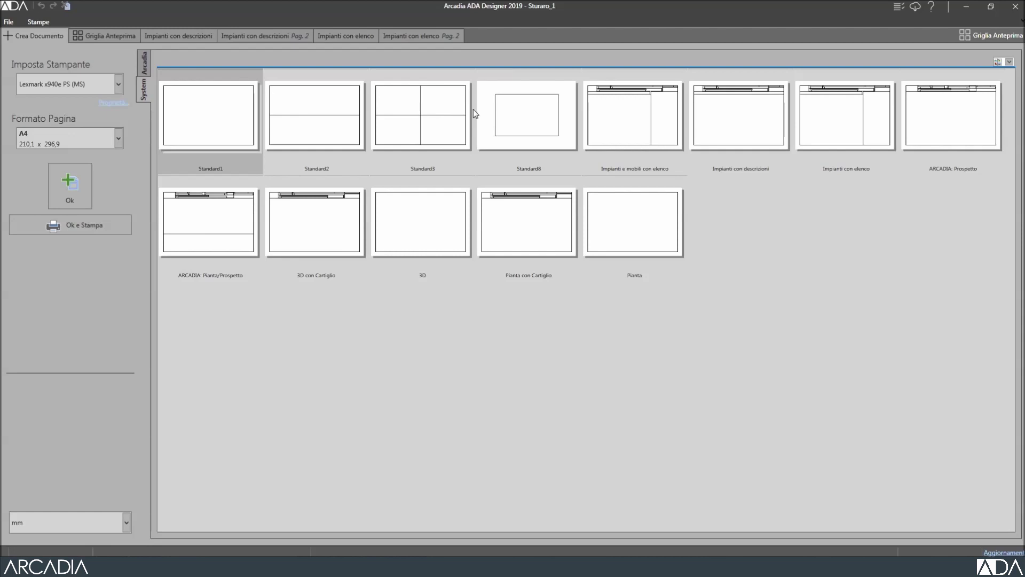
pyautogui.click(624, 123)
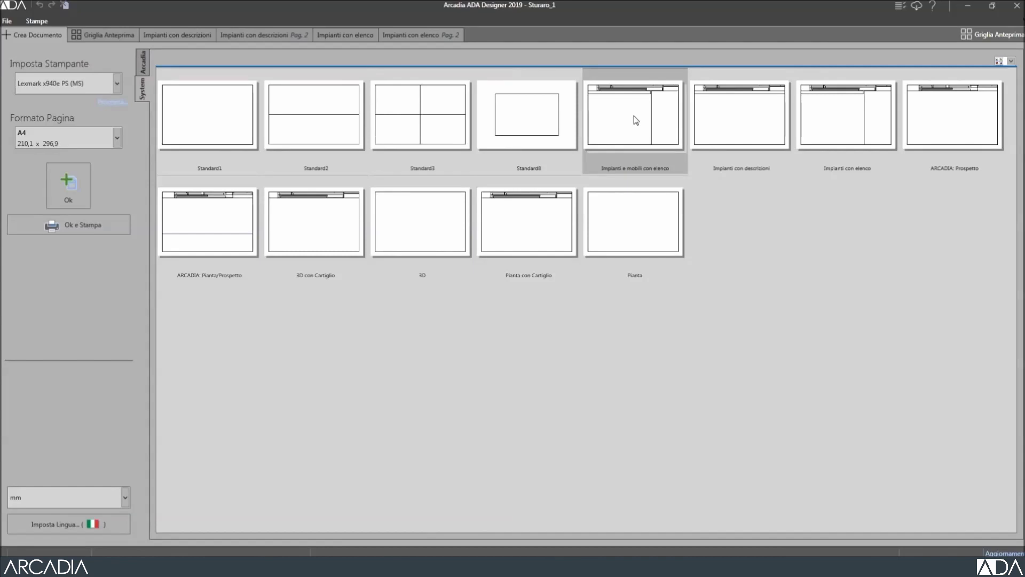
pyautogui.doubleClick(636, 120)
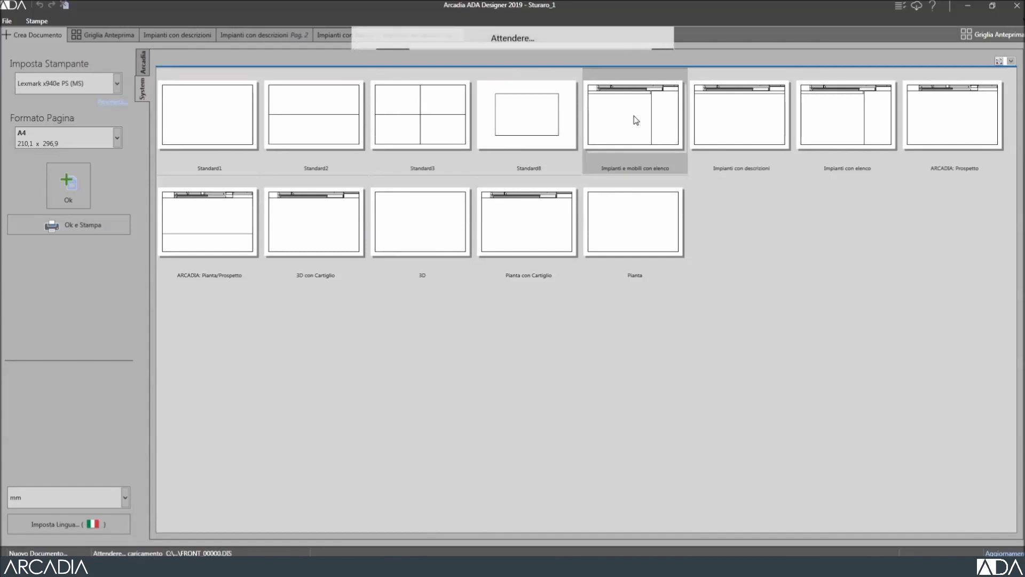